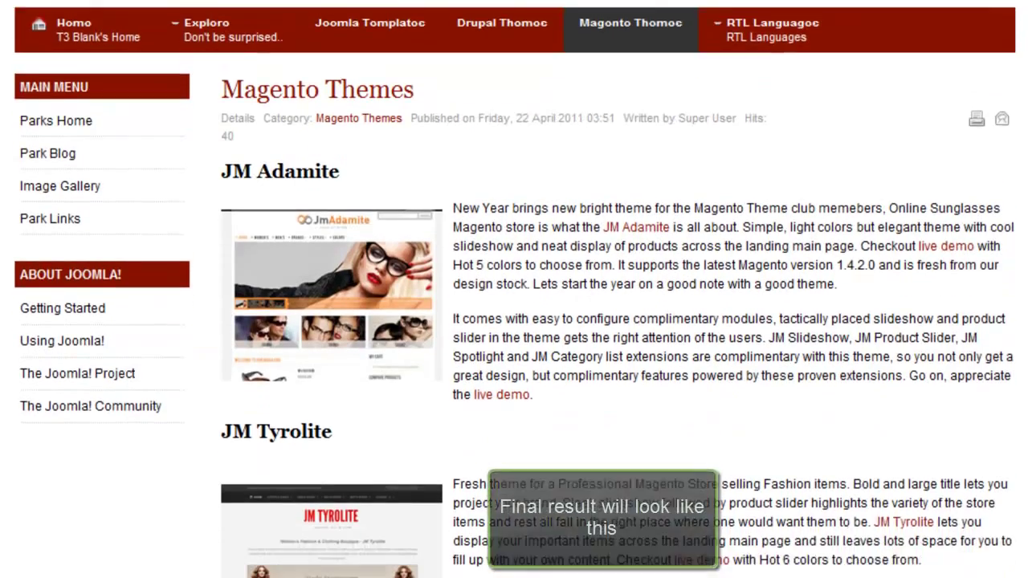
scroll(514, 289, down, 3)
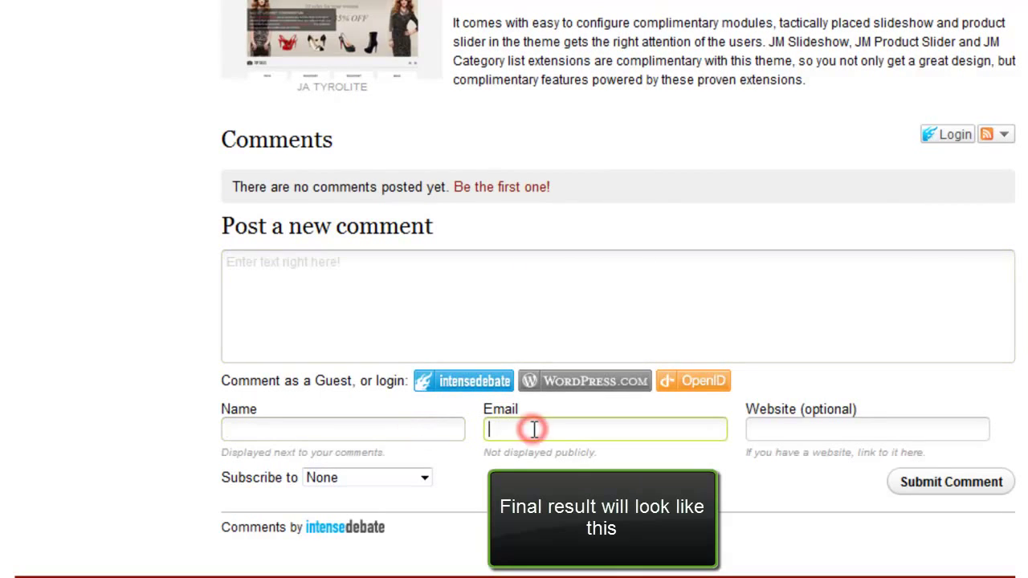
Step: Scroll to the Magento Themes article's comments, open the IntenseDebate login, then cancel it
click(461, 387)
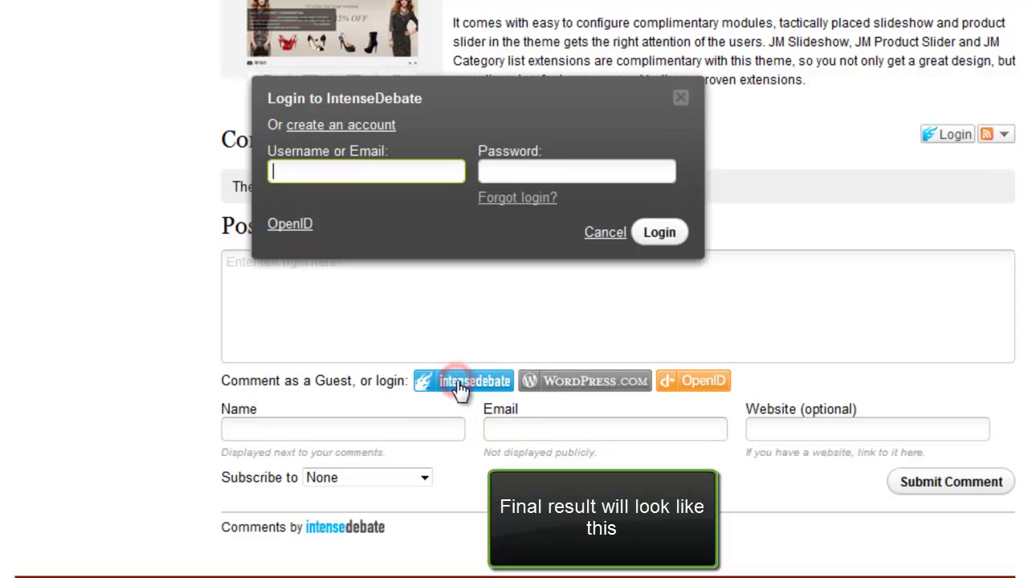
click(605, 233)
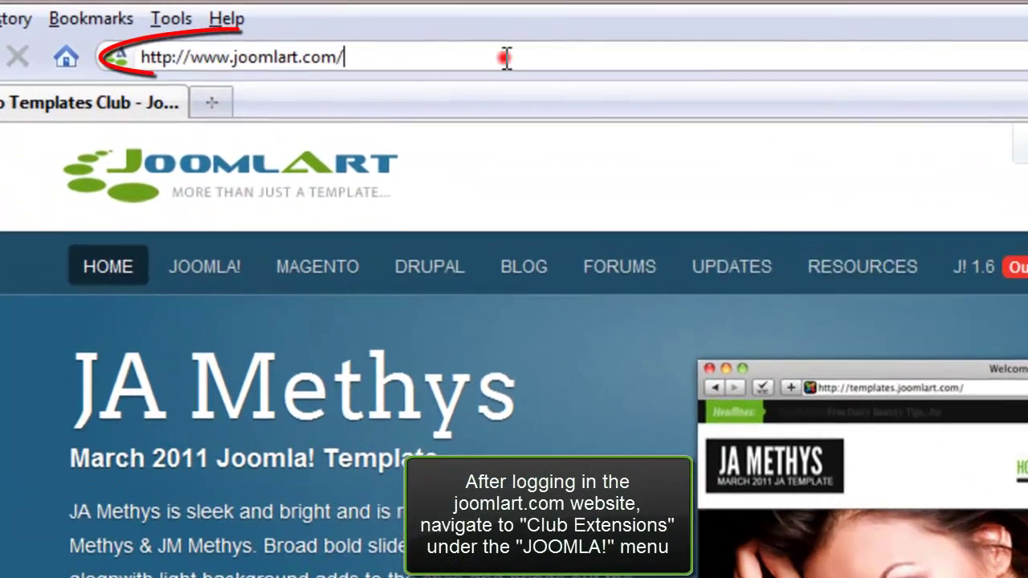
Step: Browse joomlart.com Club Extensions to the JA Disqus Debate Echo Plugin's Joomla! 1.6 downloads
click(393, 51)
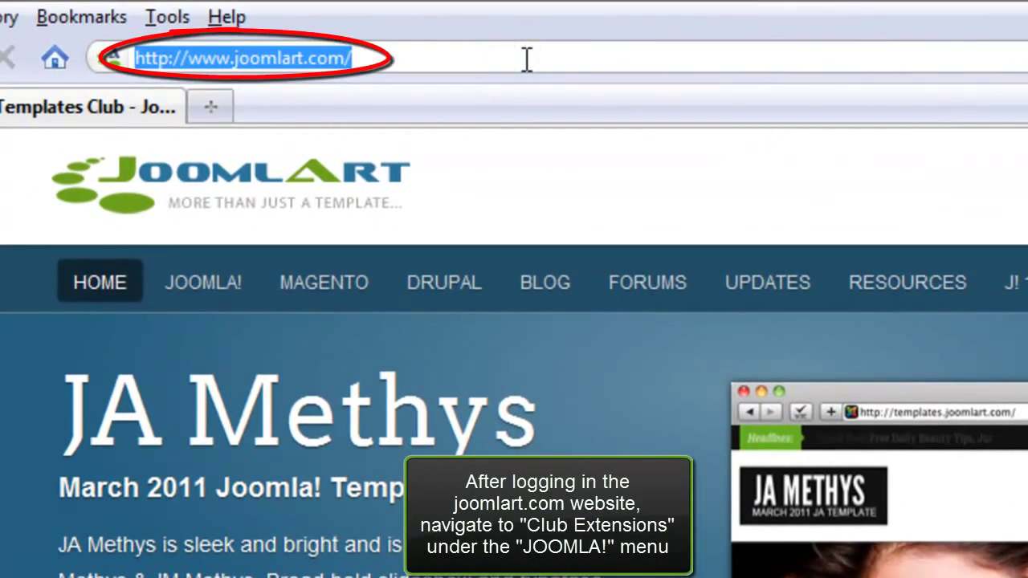
mouse_move(207, 285)
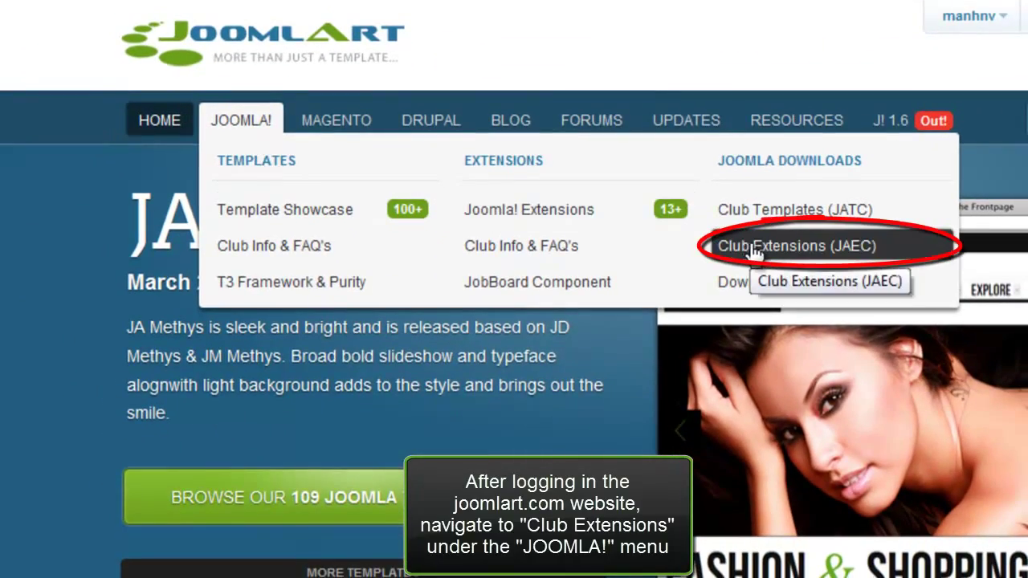
click(753, 249)
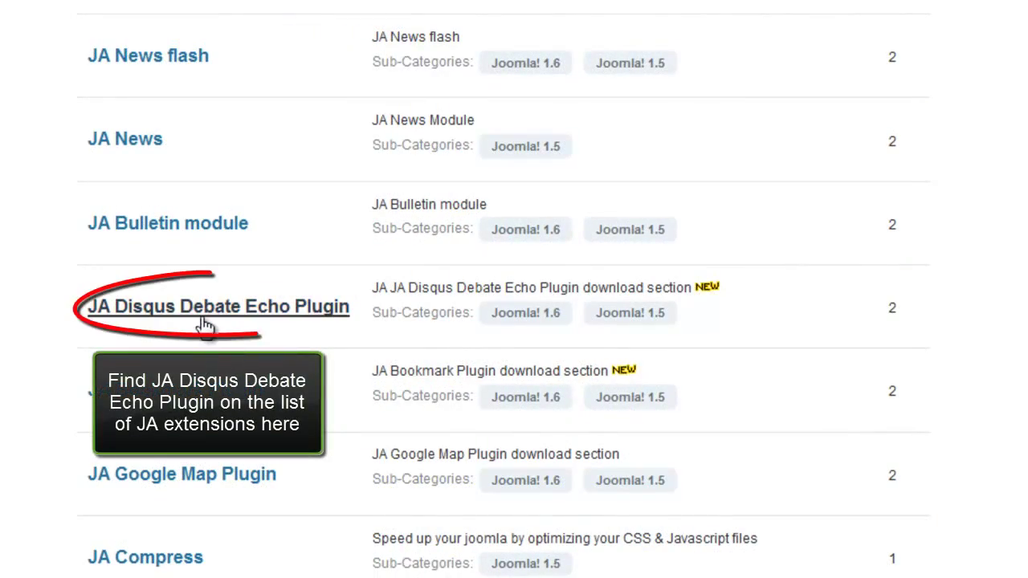
click(203, 317)
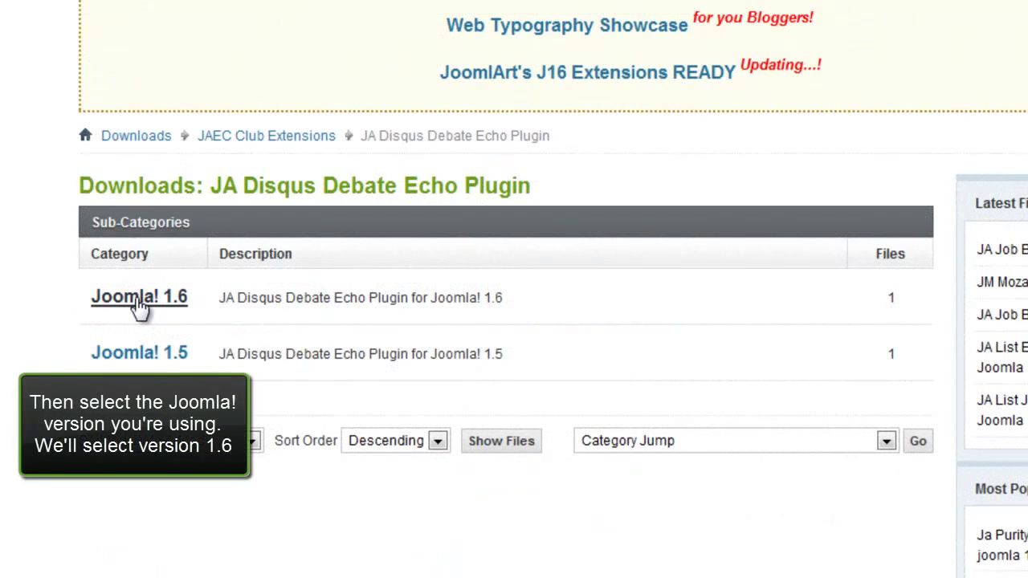
click(137, 297)
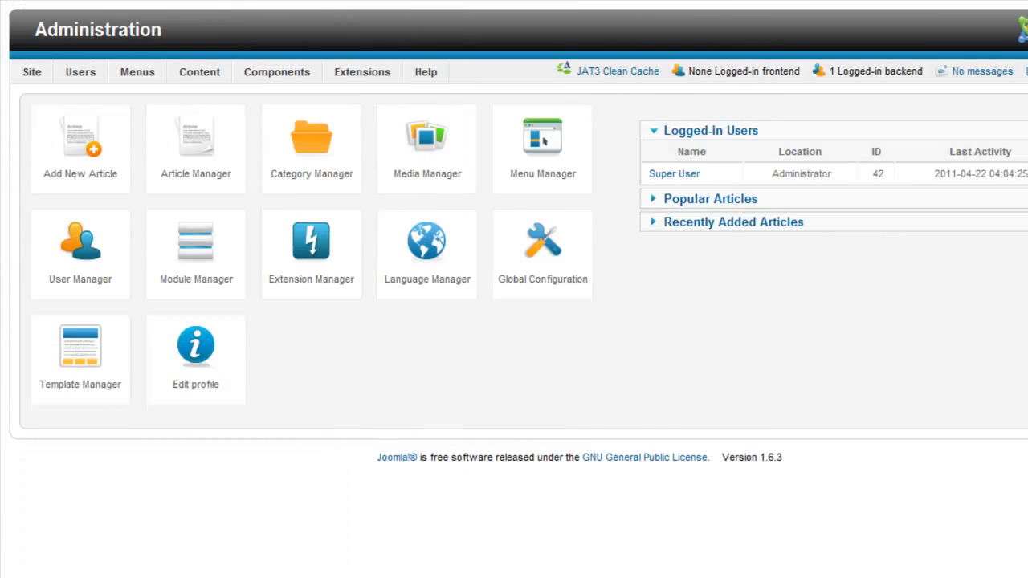
Step: Install plg_jadisqus_debate_echo.v1.0.0.zip from Desktop > JA Extension through the Extension Manager
mouse_move(374, 78)
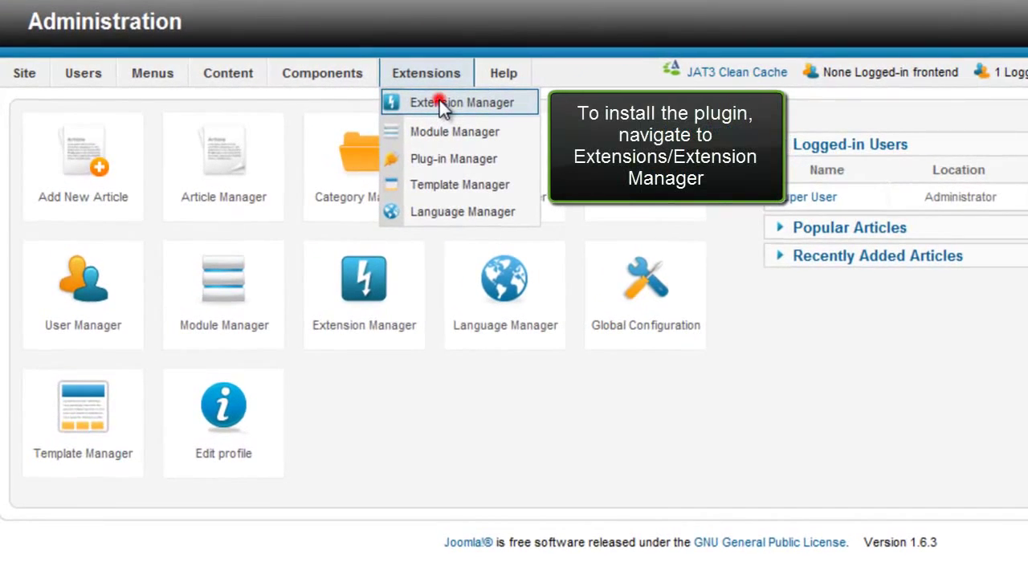
click(373, 95)
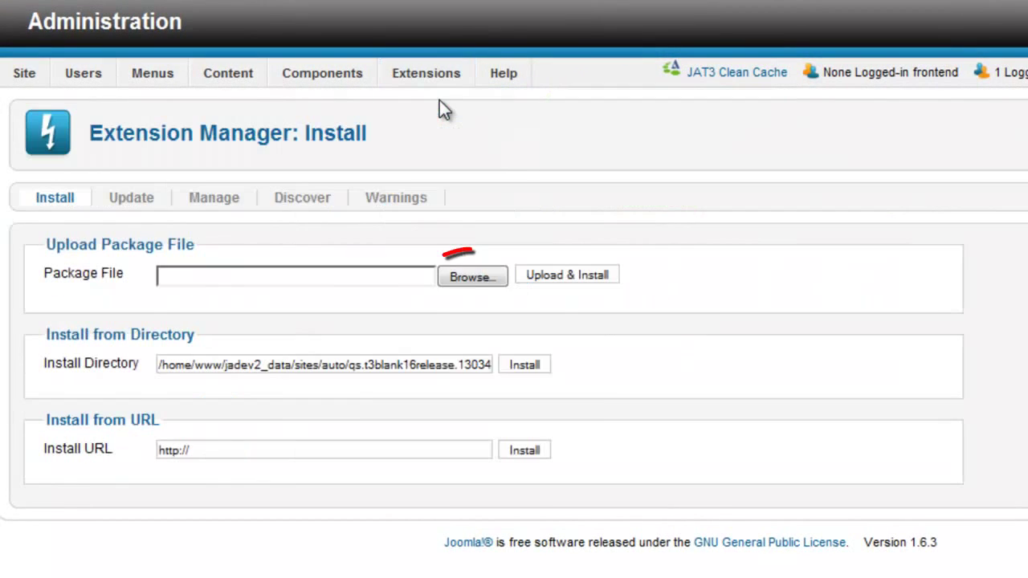
click(460, 274)
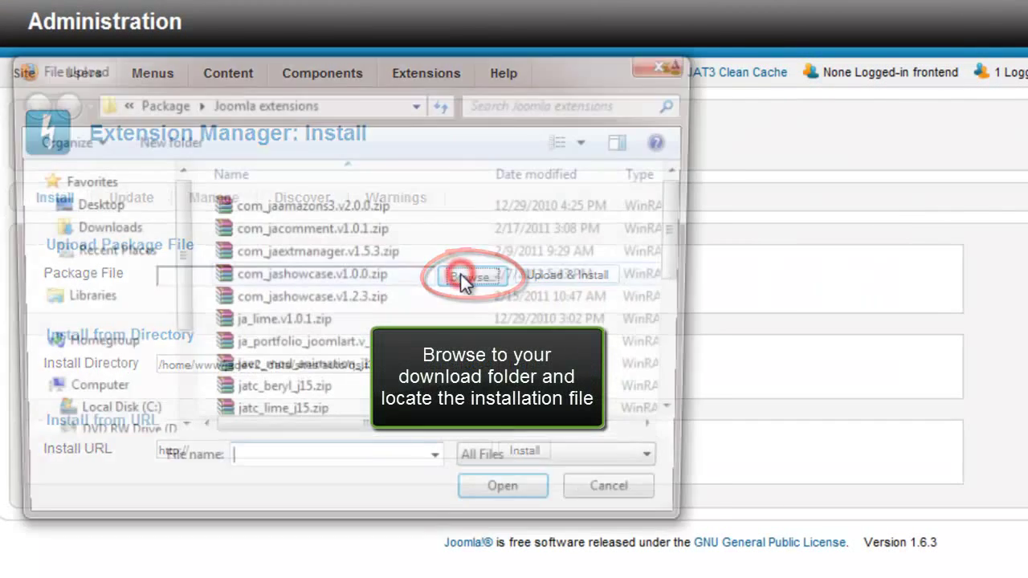
click(90, 204)
drag(675, 217, 681, 301)
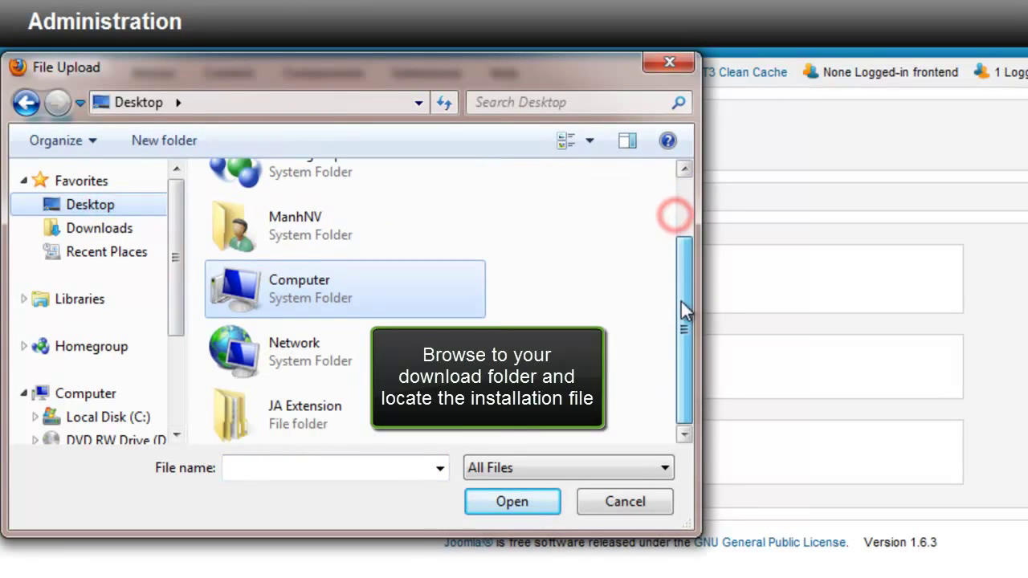
double_click(316, 410)
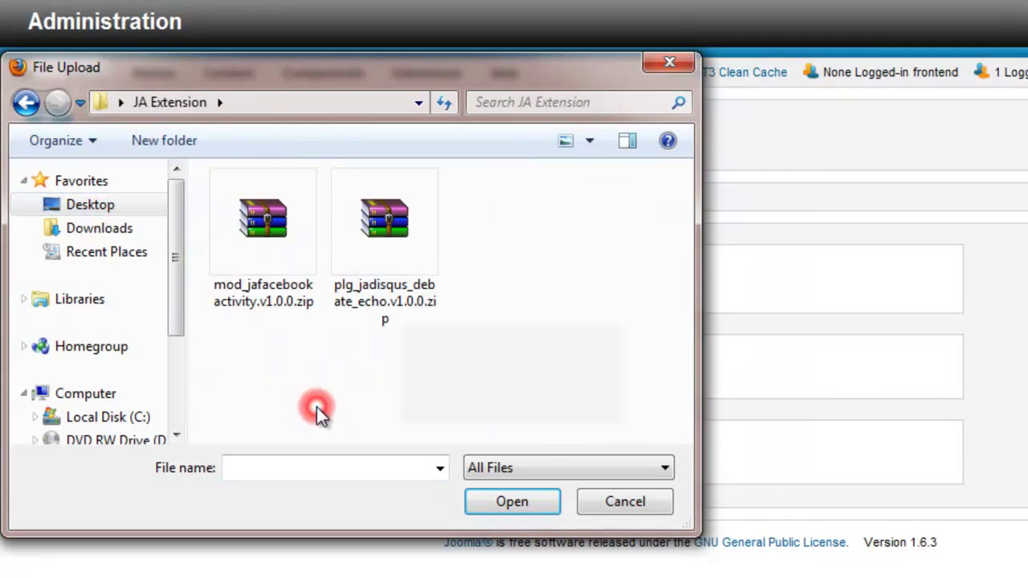
click(370, 254)
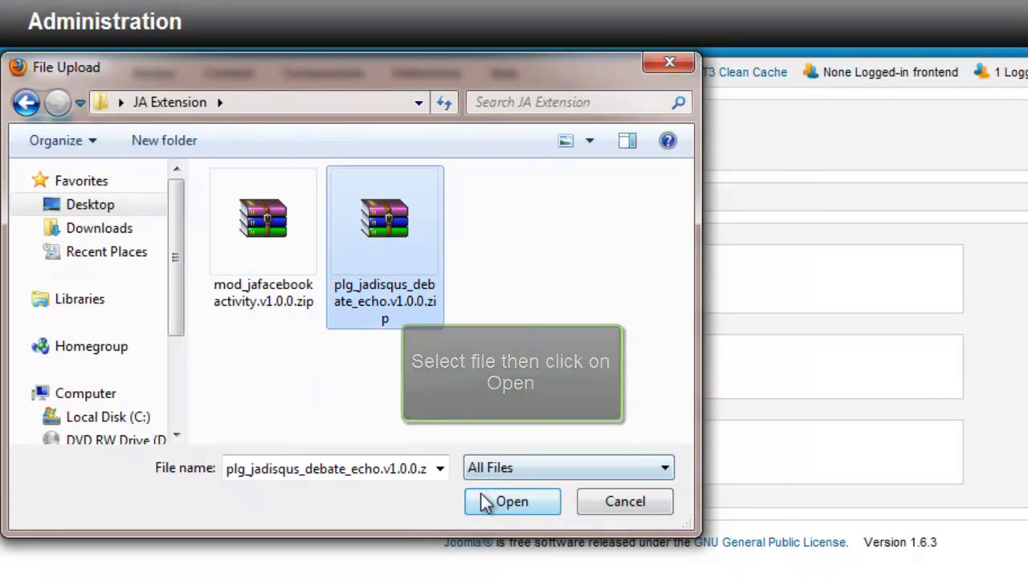
click(481, 494)
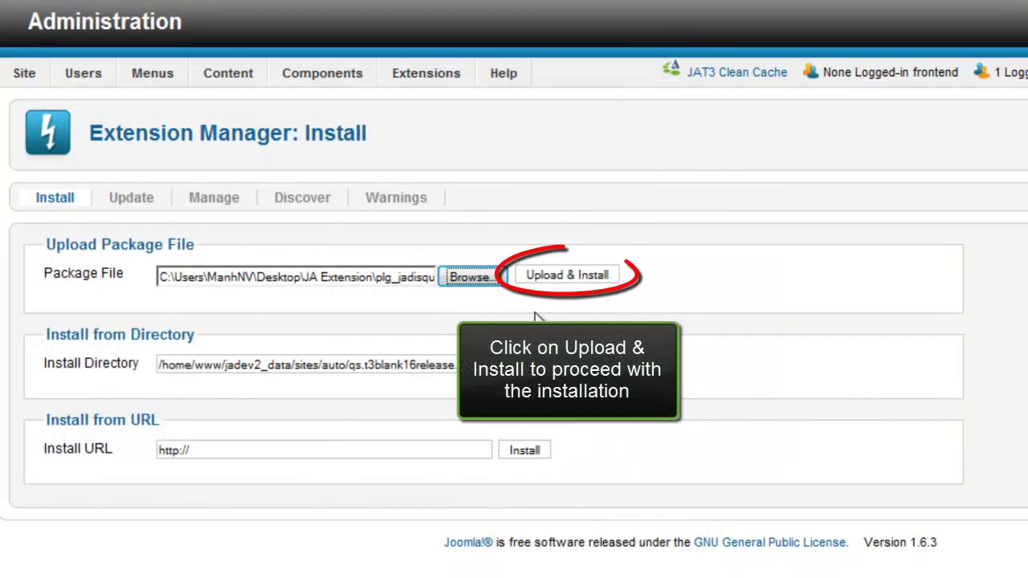
click(555, 281)
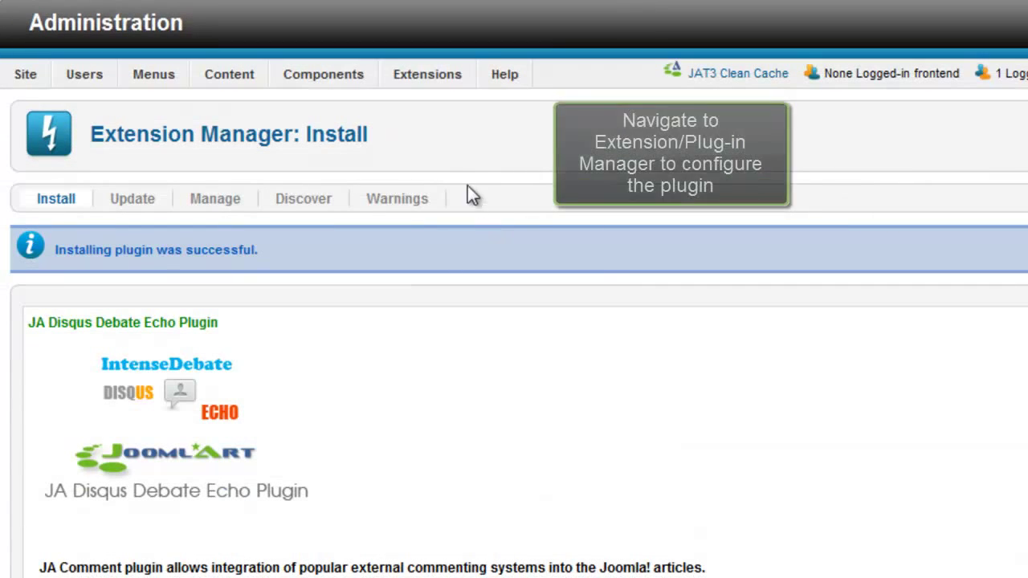
Step: Filter the Plug-in Manager to content plug-ins and open the JA Disqus Debate Echo Plugin
mouse_move(442, 82)
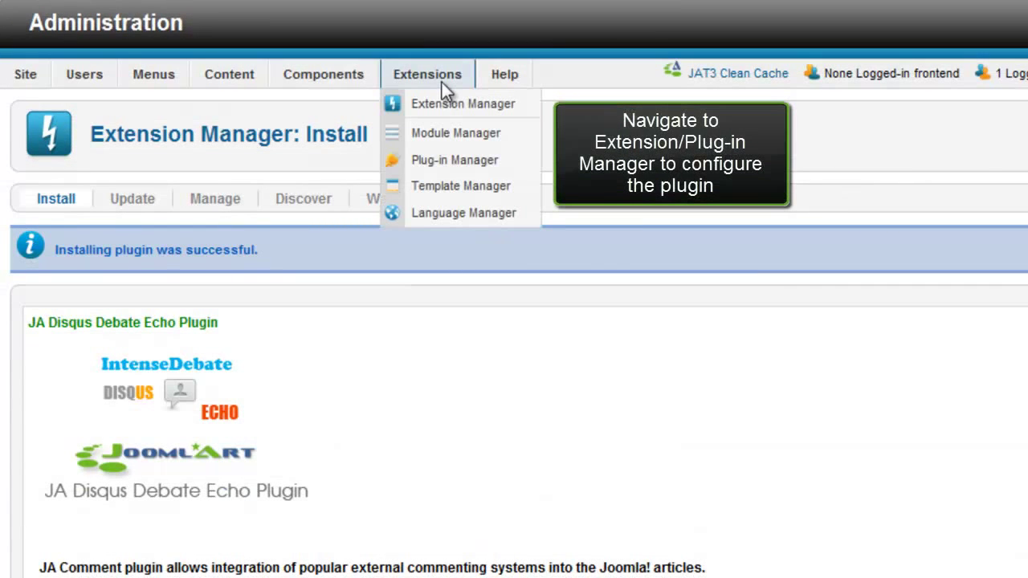
click(444, 160)
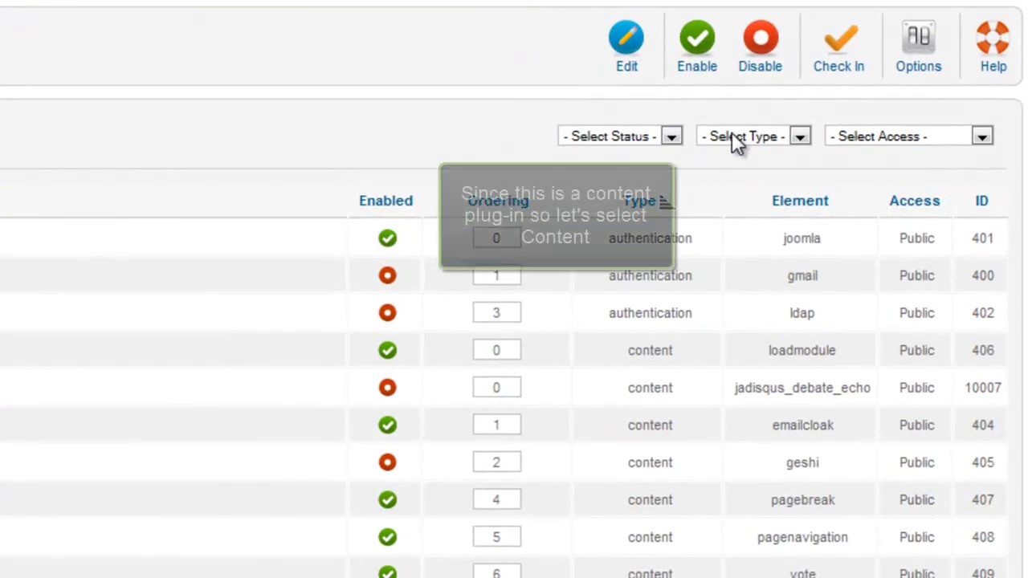
click(731, 137)
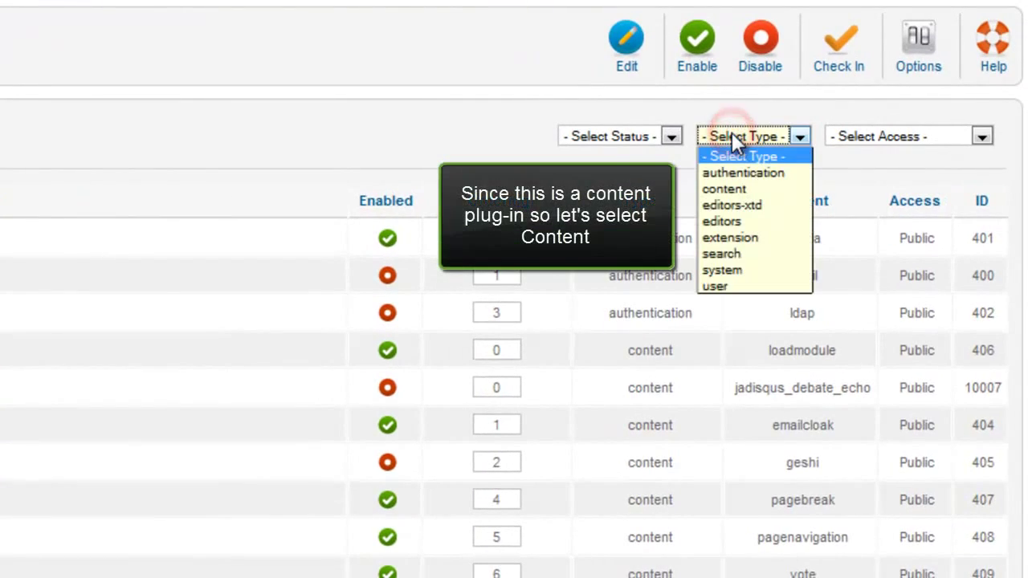
click(731, 188)
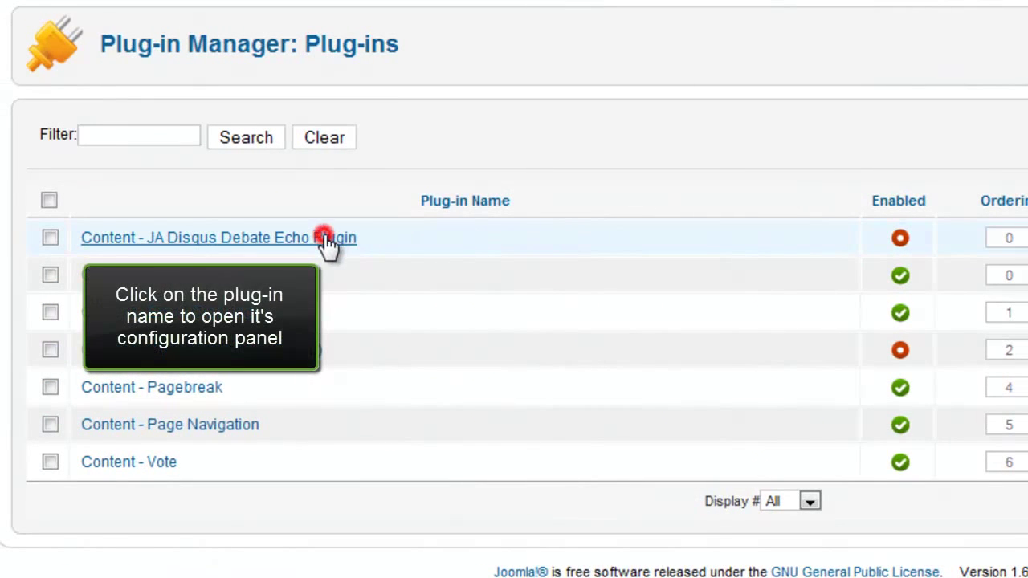
click(328, 239)
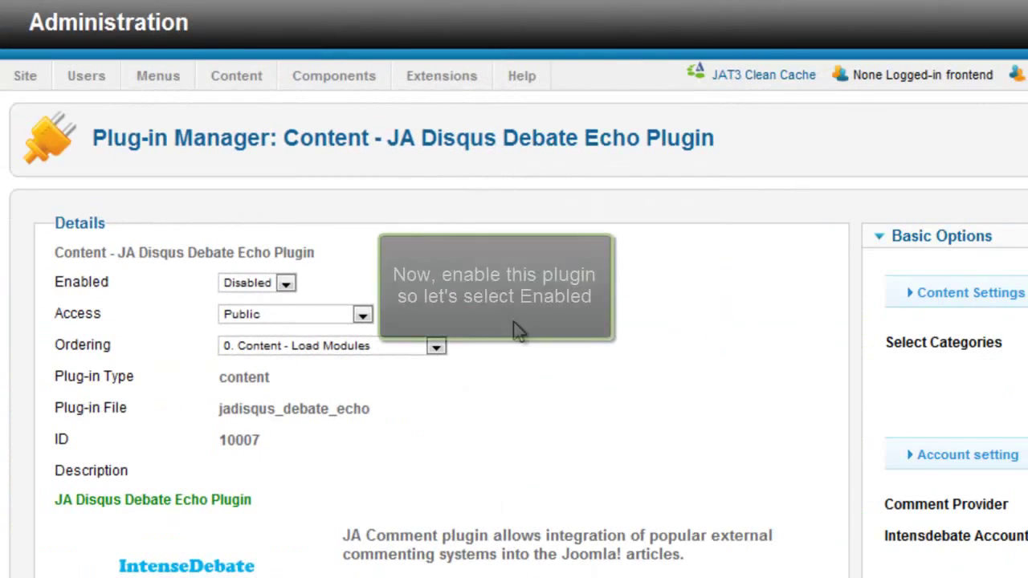
Step: Set the plugin to Enabled with Public access
click(285, 284)
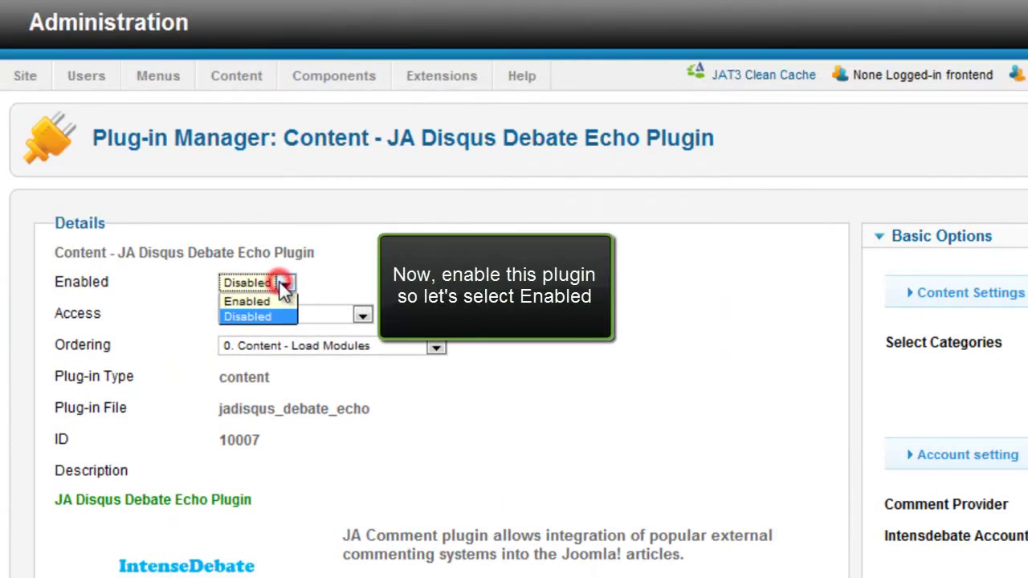
click(272, 298)
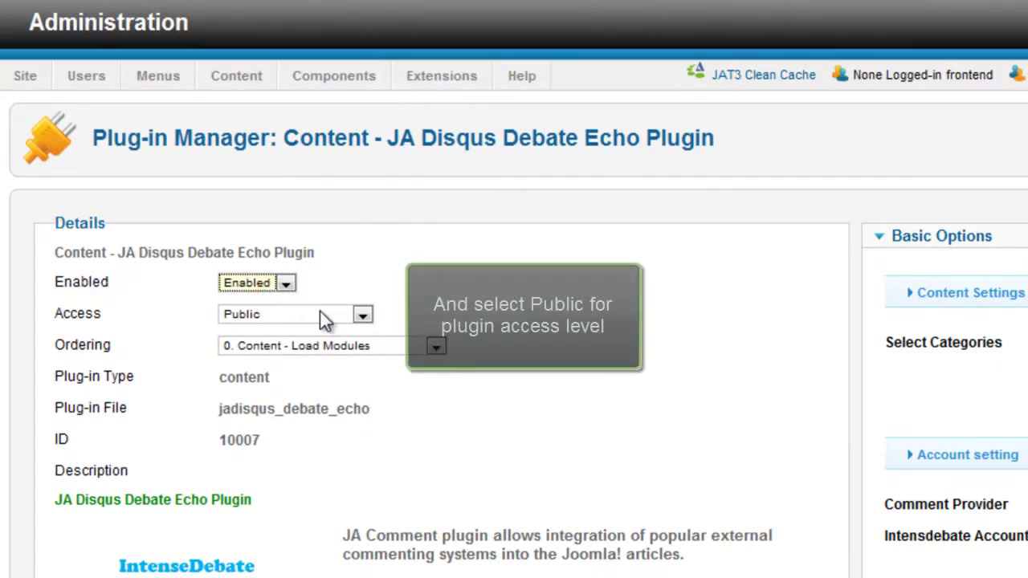
click(358, 314)
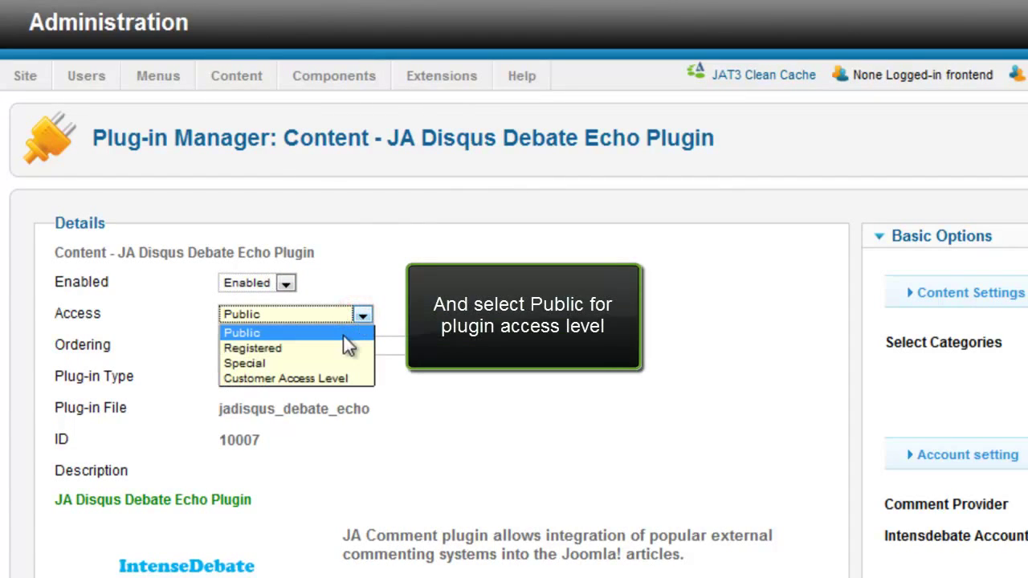
click(340, 333)
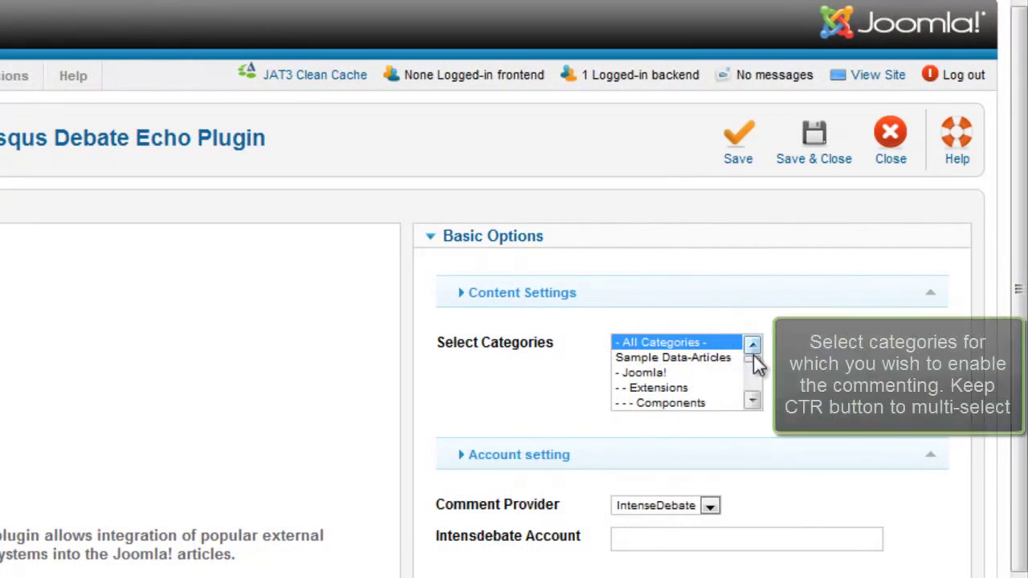
Step: Enable comments for the JoomlArt Templates, Magento Themes and Drupal Themes categories
drag(753, 357, 713, 384)
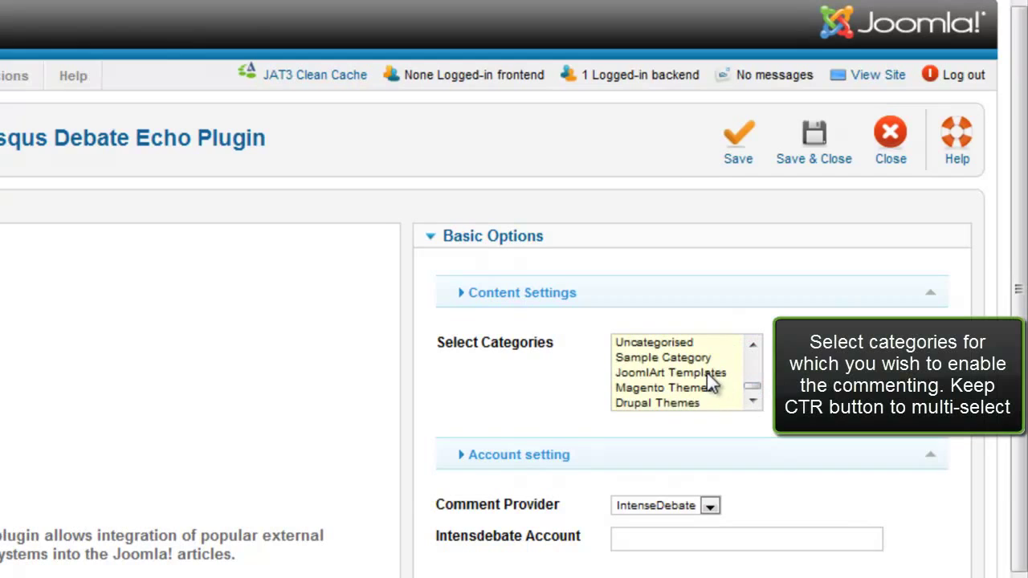
click(706, 372)
ctrl+click(707, 386)
ctrl+click(698, 403)
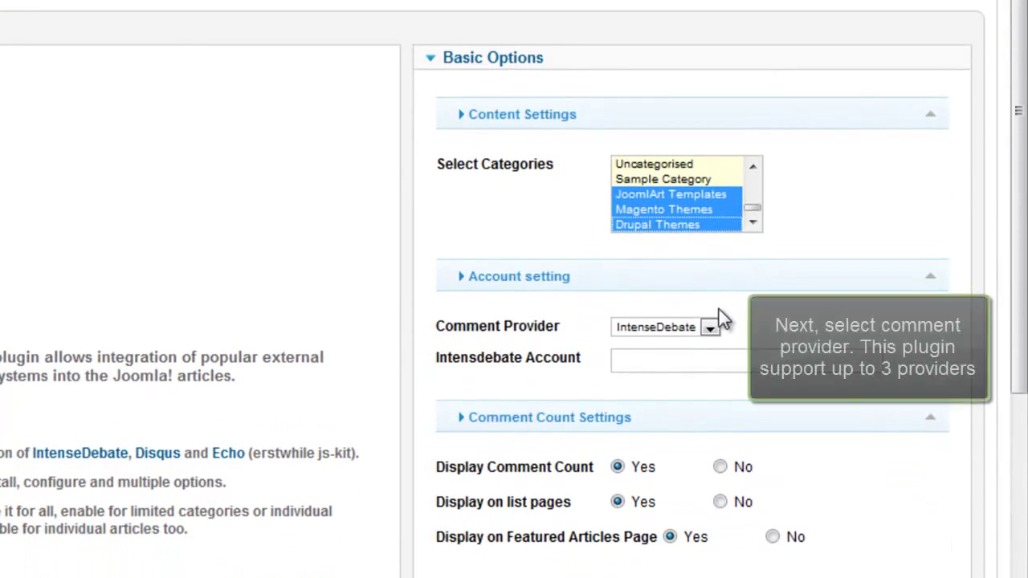
Step: Set the comment provider to IntenseDebate and paste in the account key
click(712, 360)
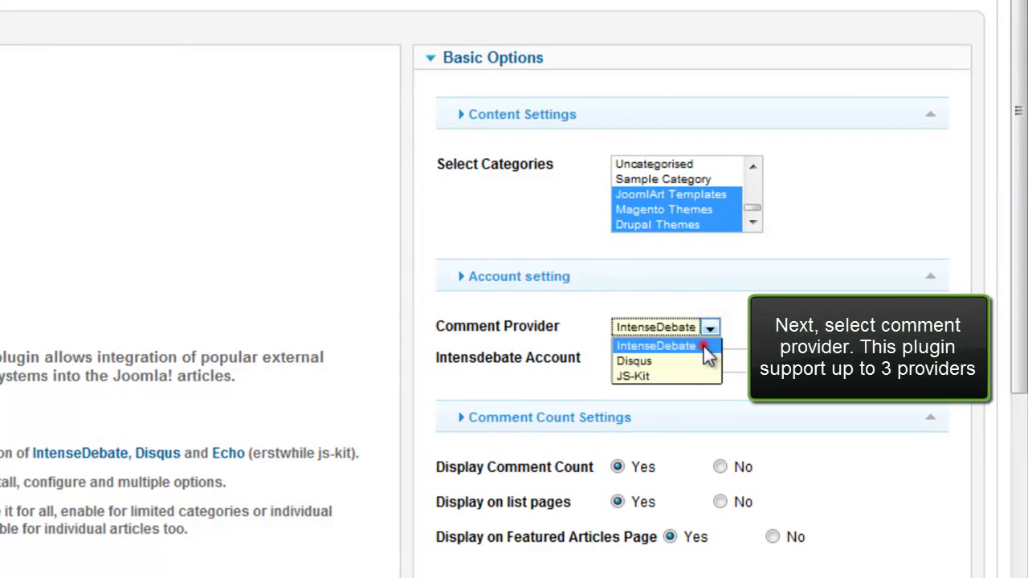
click(703, 346)
click(702, 358)
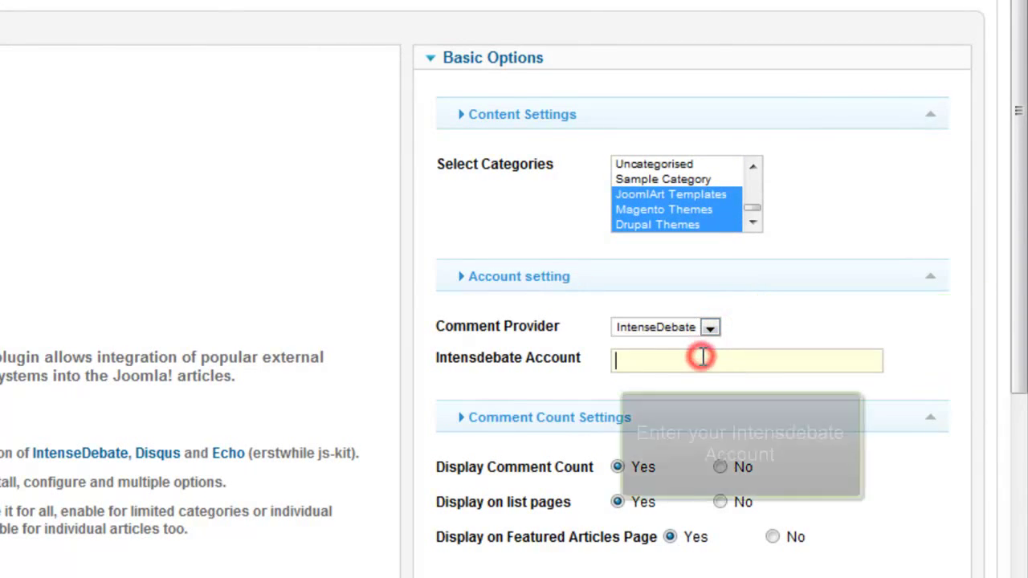
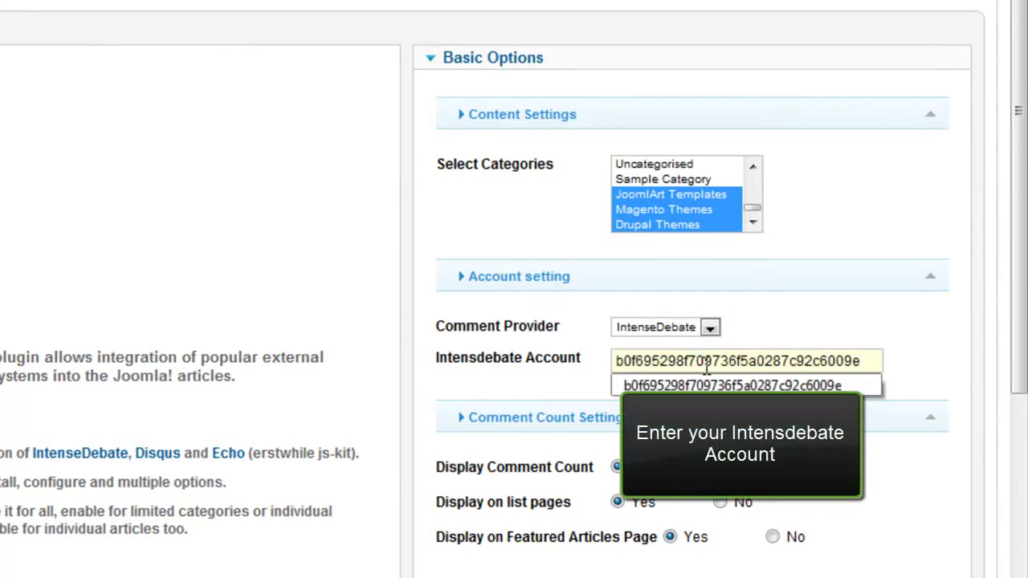
click(708, 385)
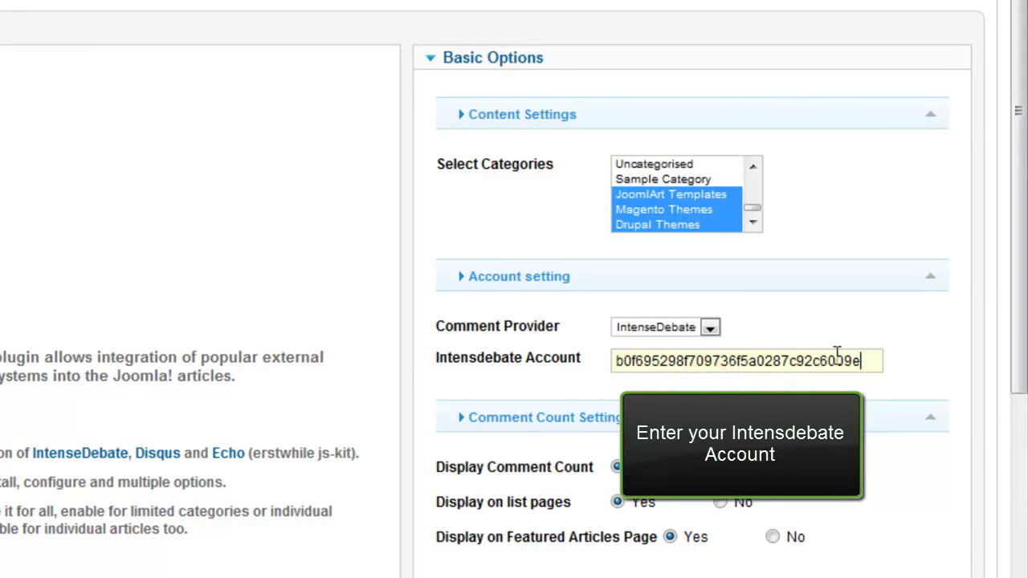
Step: Keep comment counts shown on list pages and the Featured Articles page
drag(1015, 315, 1024, 457)
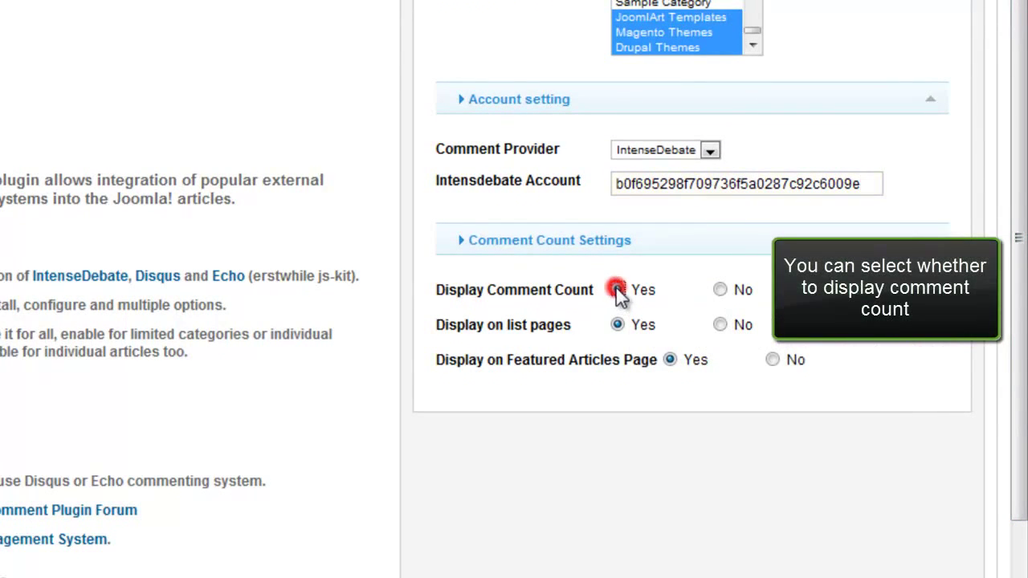
click(617, 324)
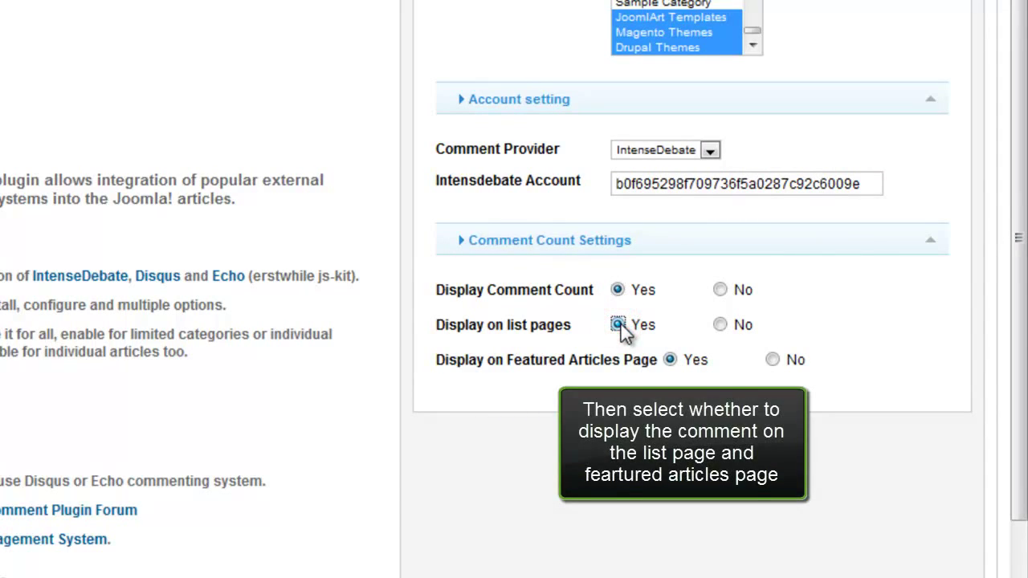
click(671, 360)
drag(1016, 345, 1004, 265)
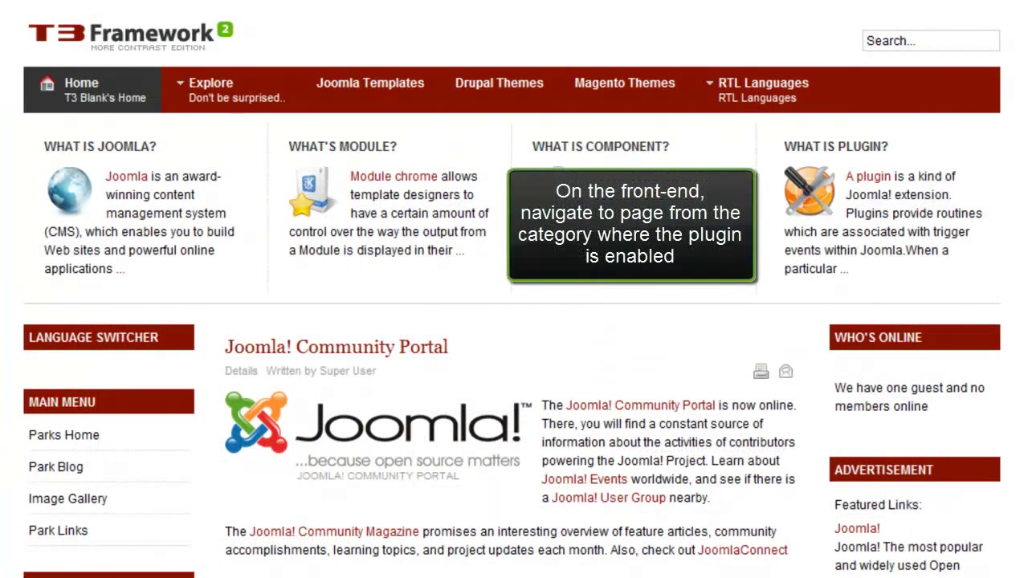
Step: Go to the Magento Themes article from the site menu and start a new comment
click(623, 85)
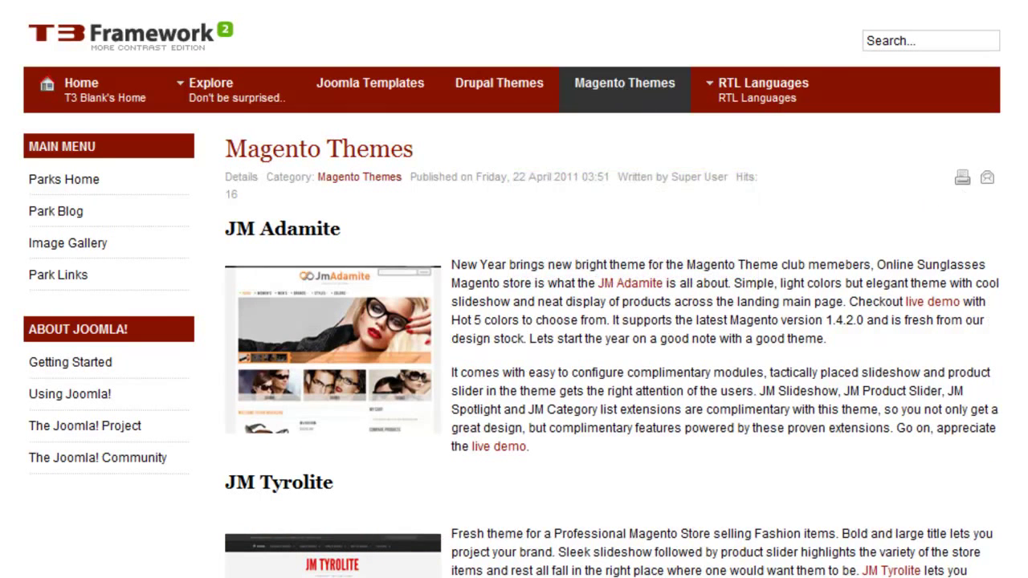
scroll(512, 295, down, 5)
scroll(511, 289, down, 3)
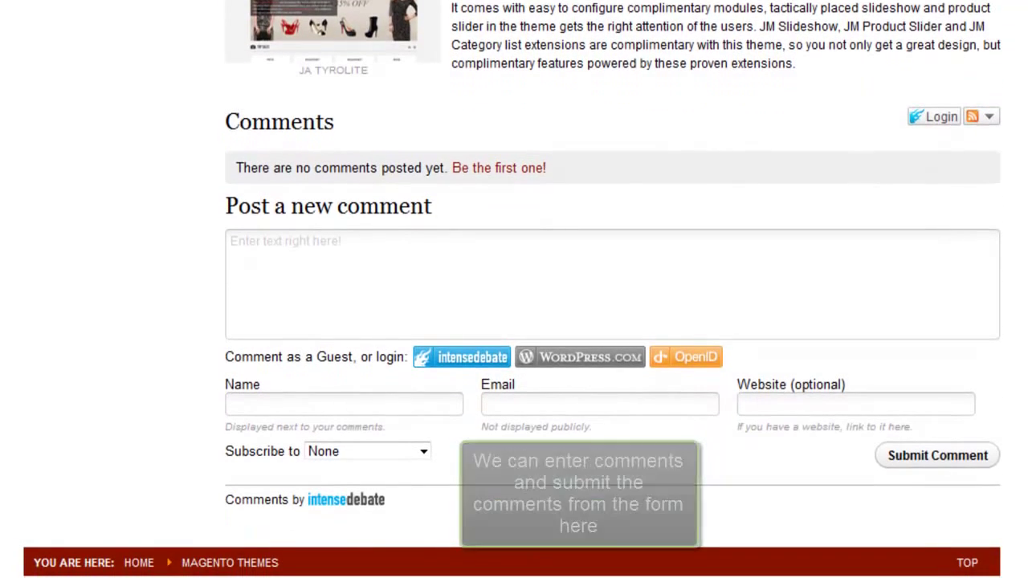
click(602, 245)
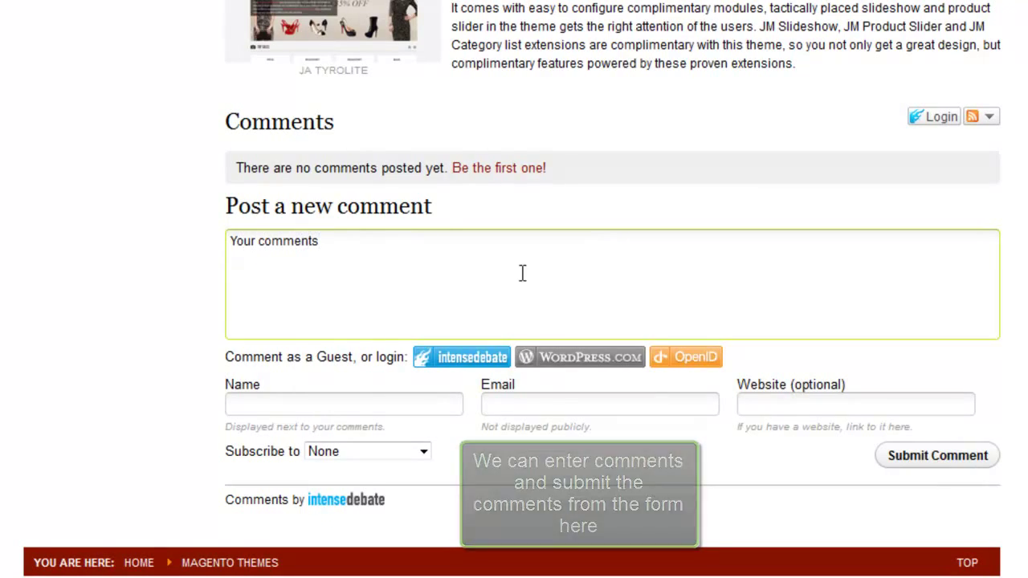
Step: Comment as a guest with name 'your name' and email 'your email', opening the IntenseDebate login
click(303, 359)
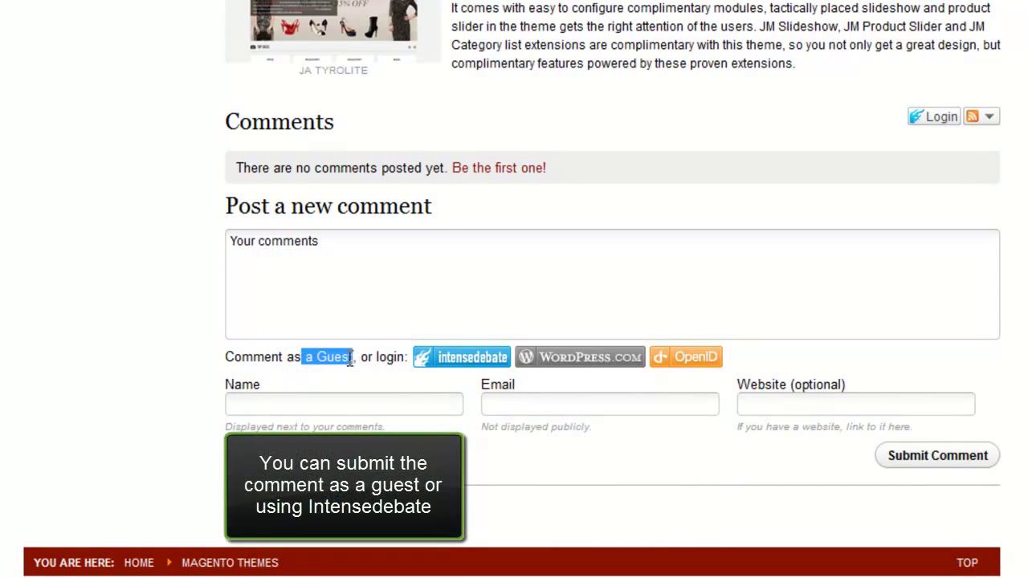
click(346, 358)
click(334, 405)
text(your name)
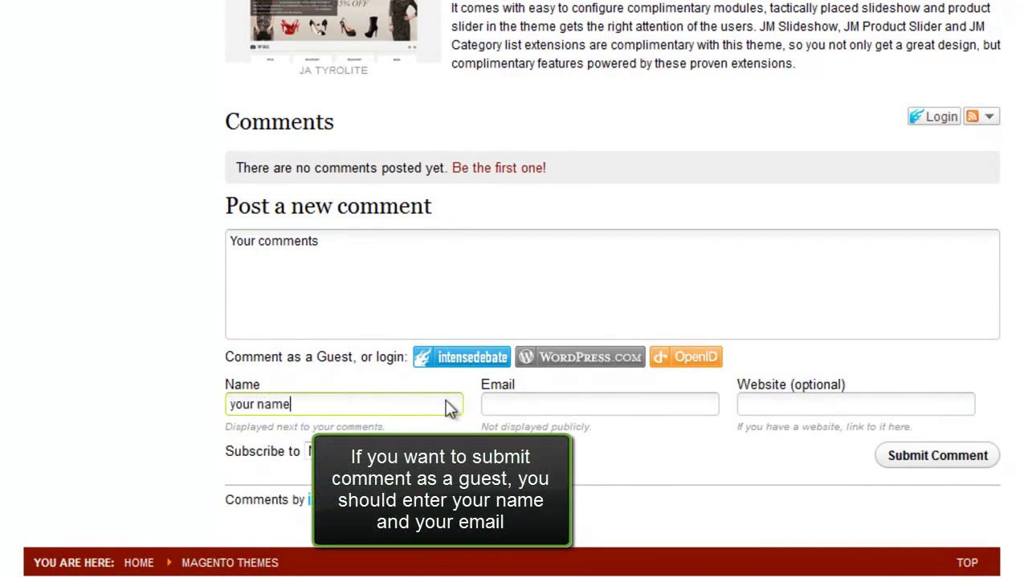
click(521, 405)
text(your email)
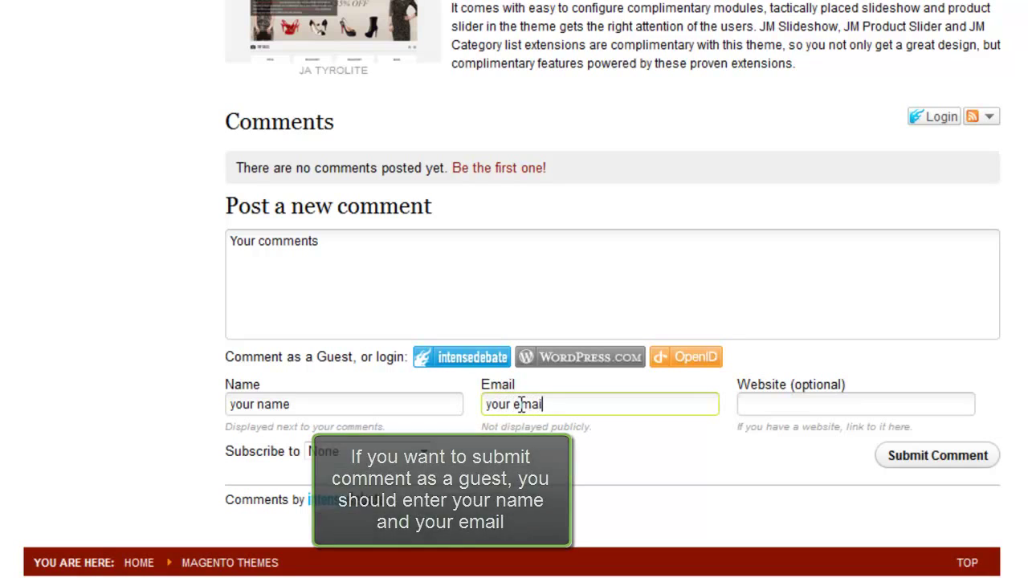
click(464, 363)
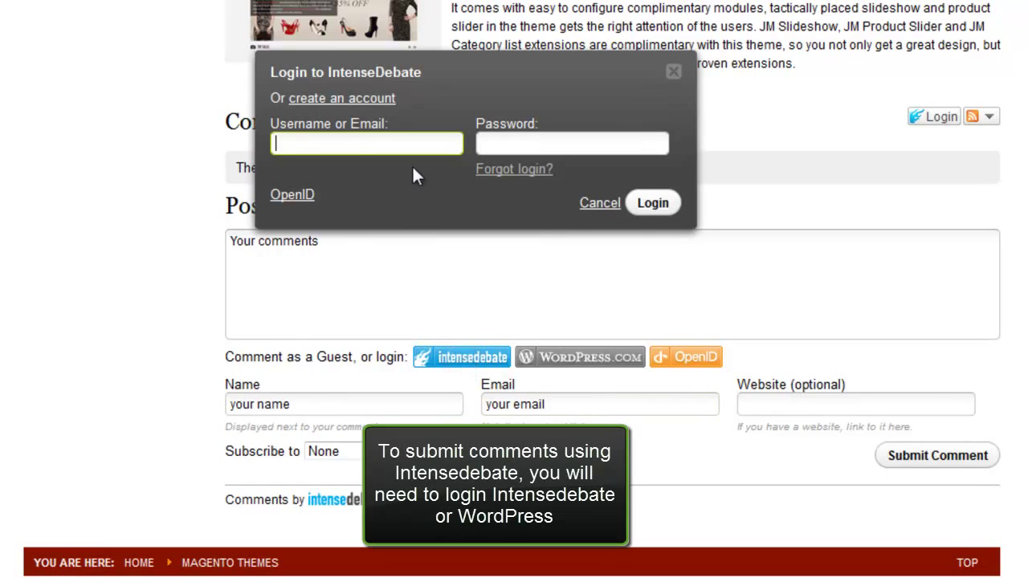
Step: Sign in to IntenseDebate with the account username and password, and submit the comment
click(412, 143)
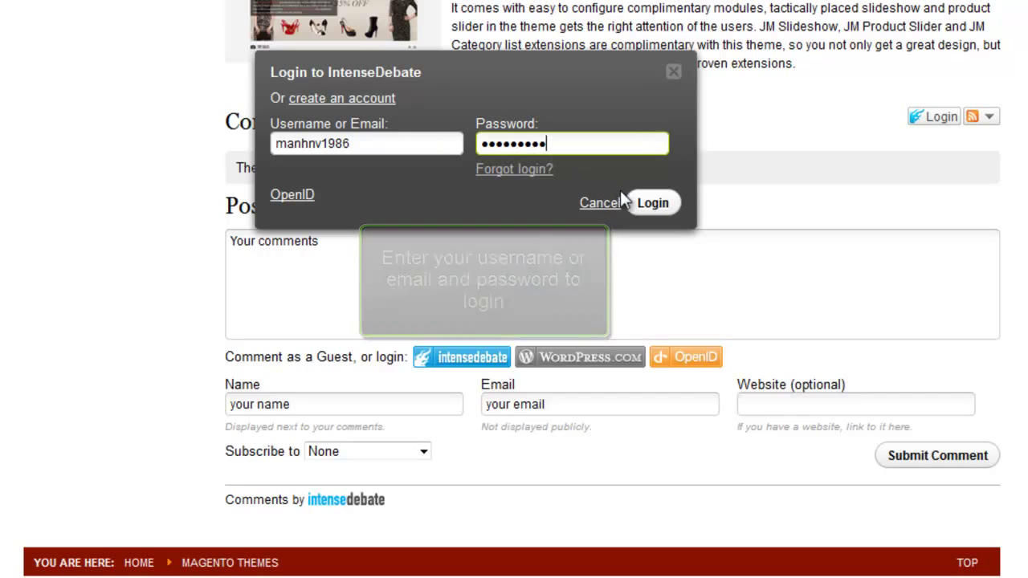
click(647, 203)
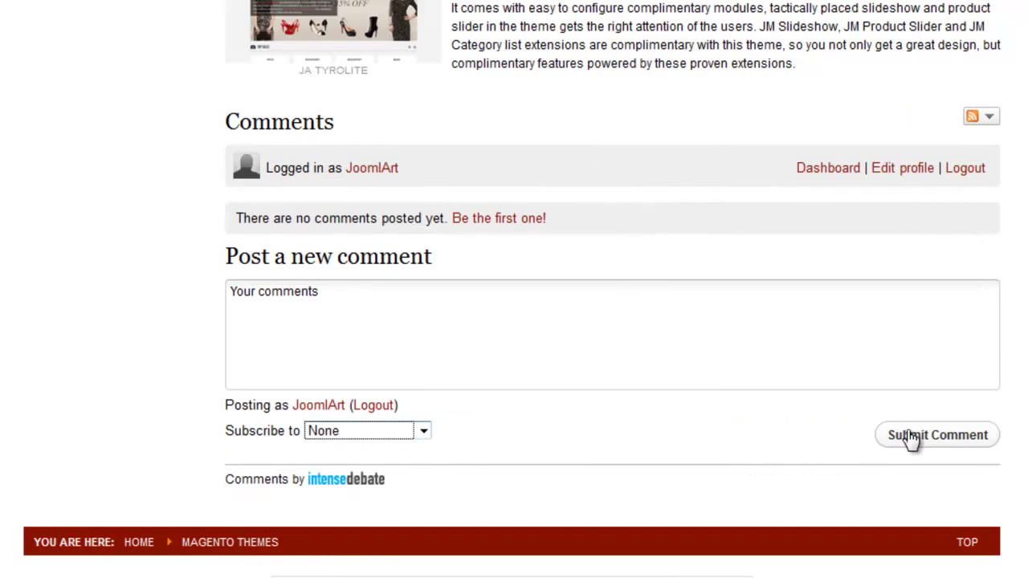
click(910, 436)
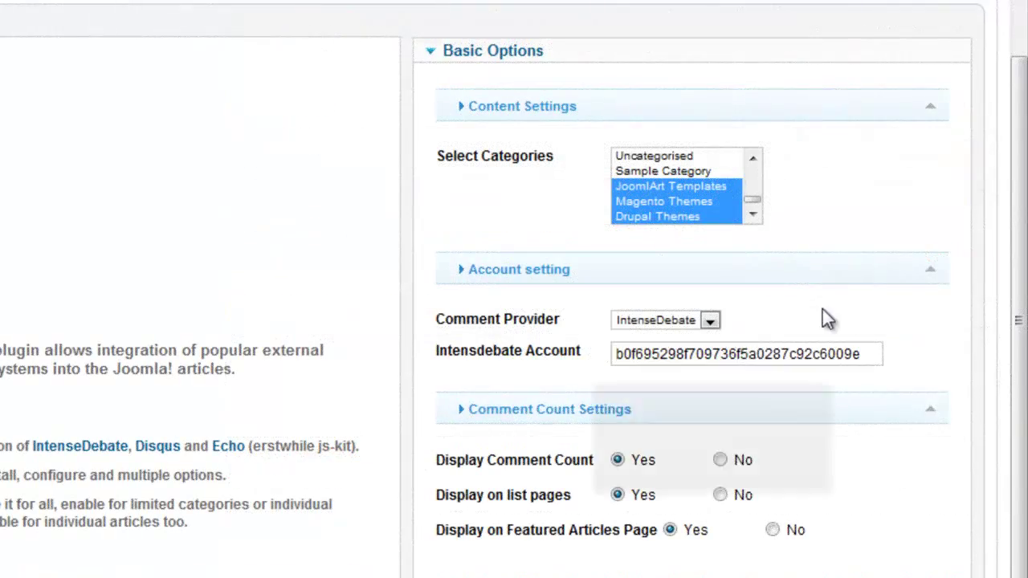
Step: Switch the comment provider to Disqus with subdomain 'joomlart', leaving Developer Mode off
click(711, 321)
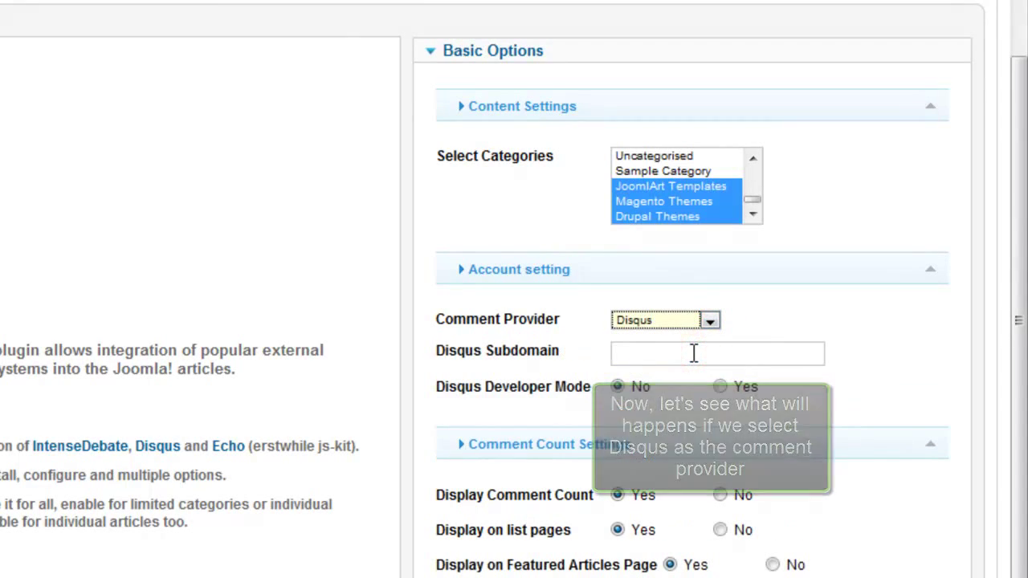
click(692, 353)
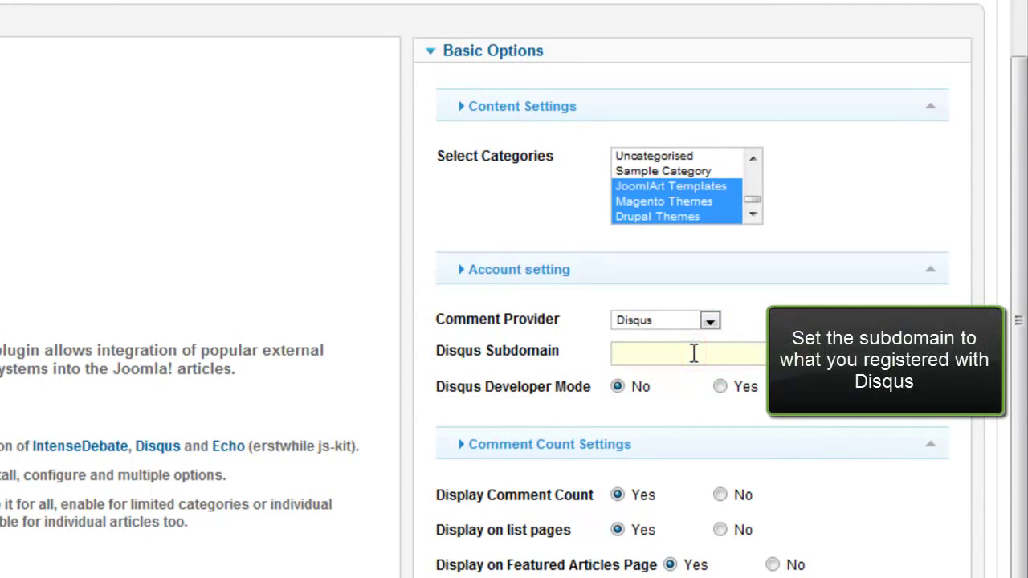
text(jooml)
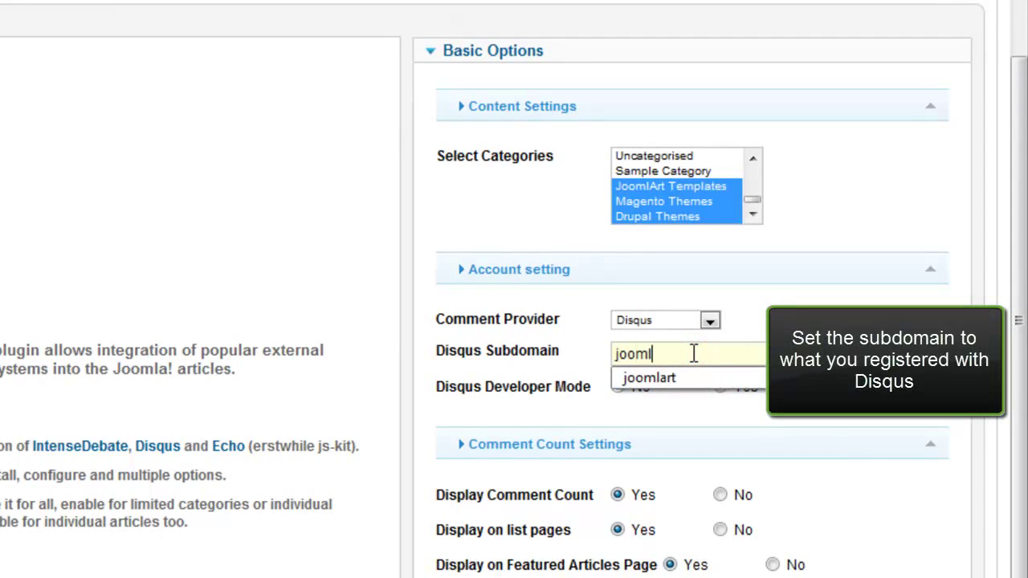
text(art)
click(692, 376)
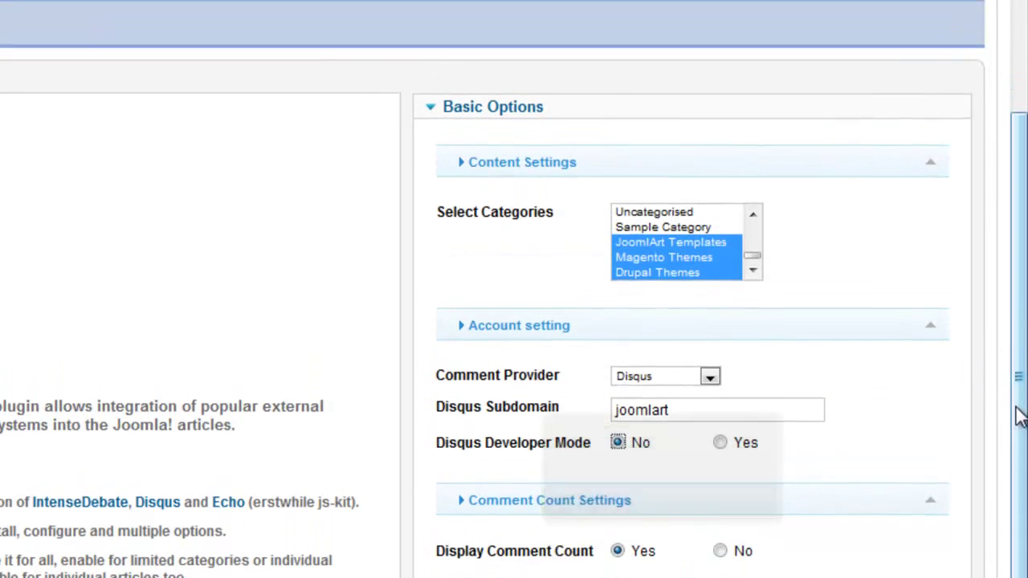
drag(1020, 417, 1008, 315)
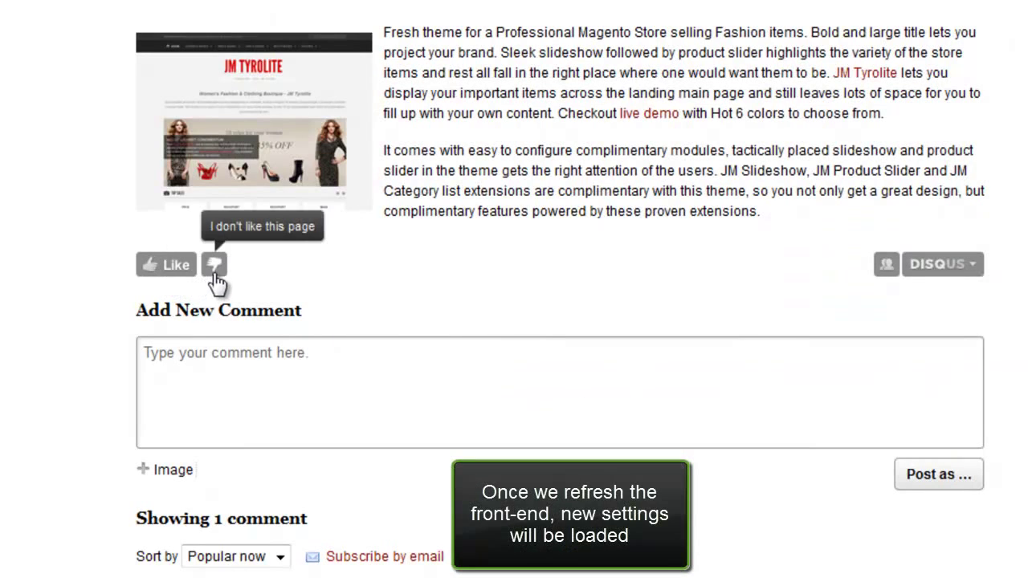
Step: Like the article without sharing, and write the Disqus comment 'Your comments'
click(175, 266)
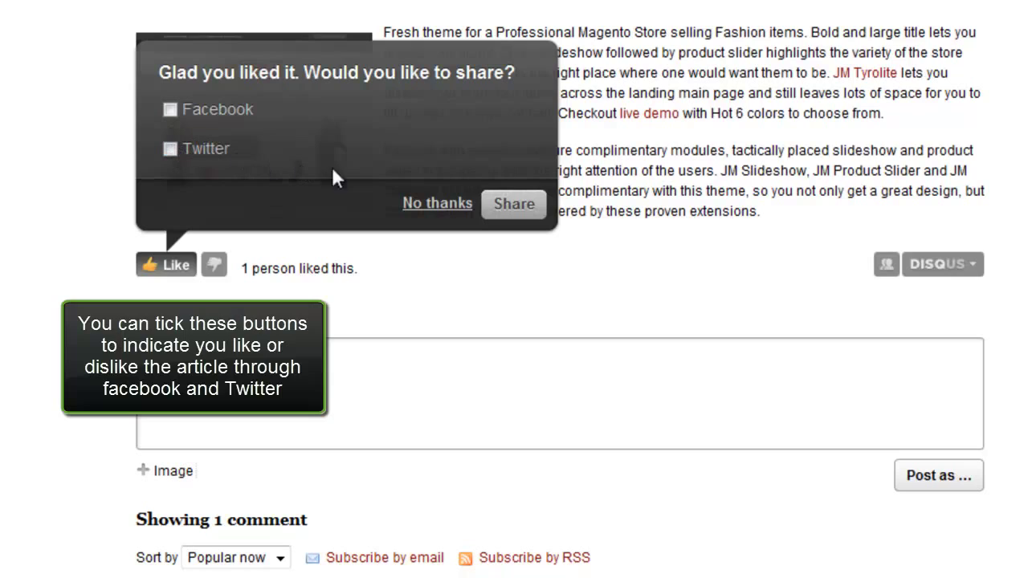
click(438, 204)
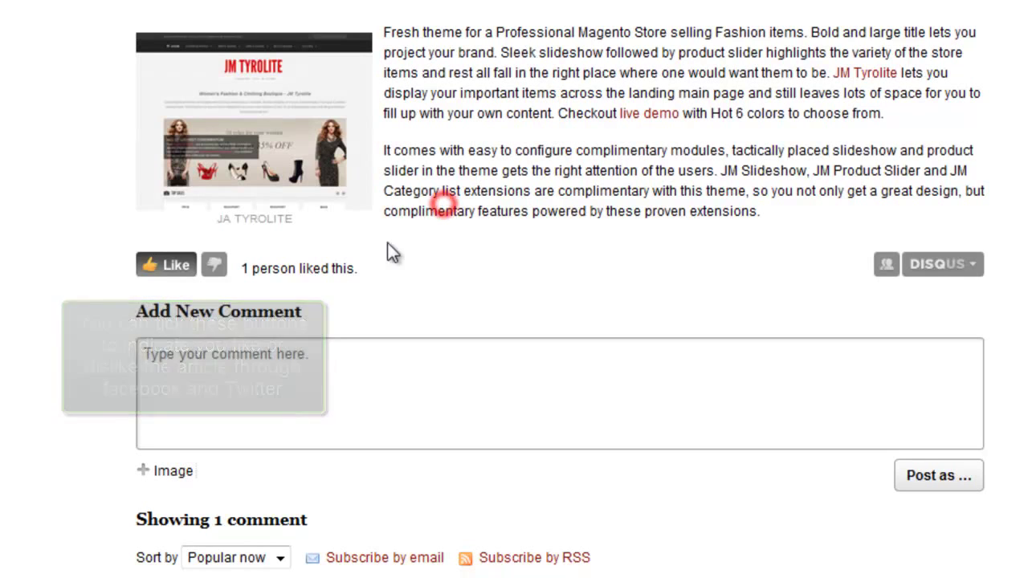
click(340, 351)
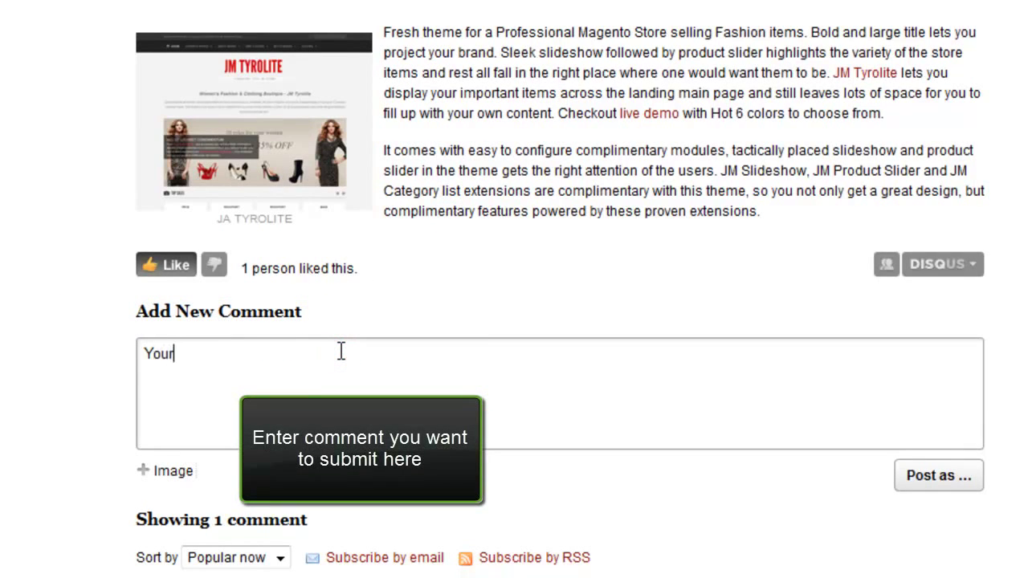
text(Your comments)
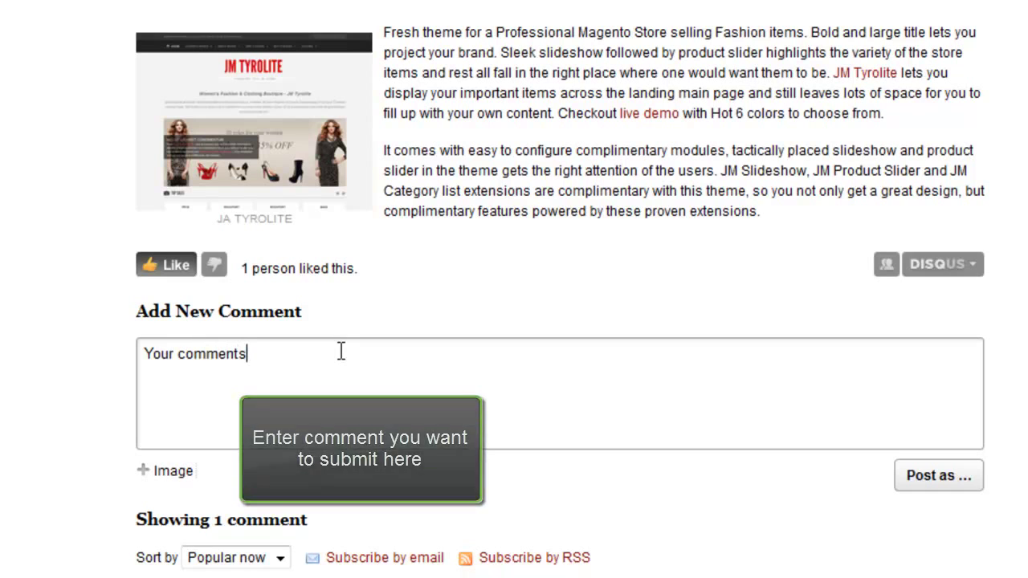
Step: Attach the image jm adamite.jpg to the comment and bring up the posting identity choice
click(147, 472)
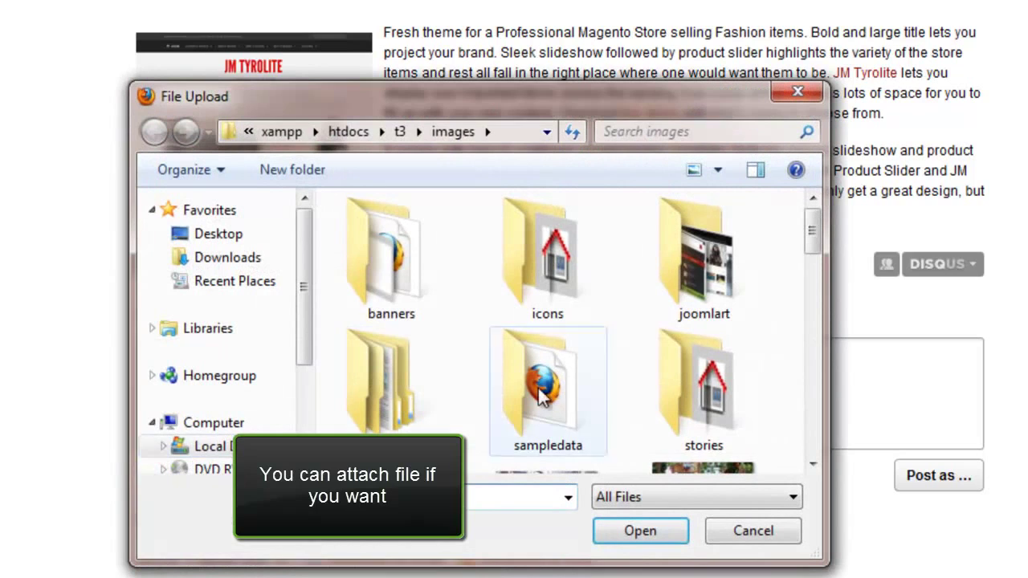
drag(811, 232, 816, 366)
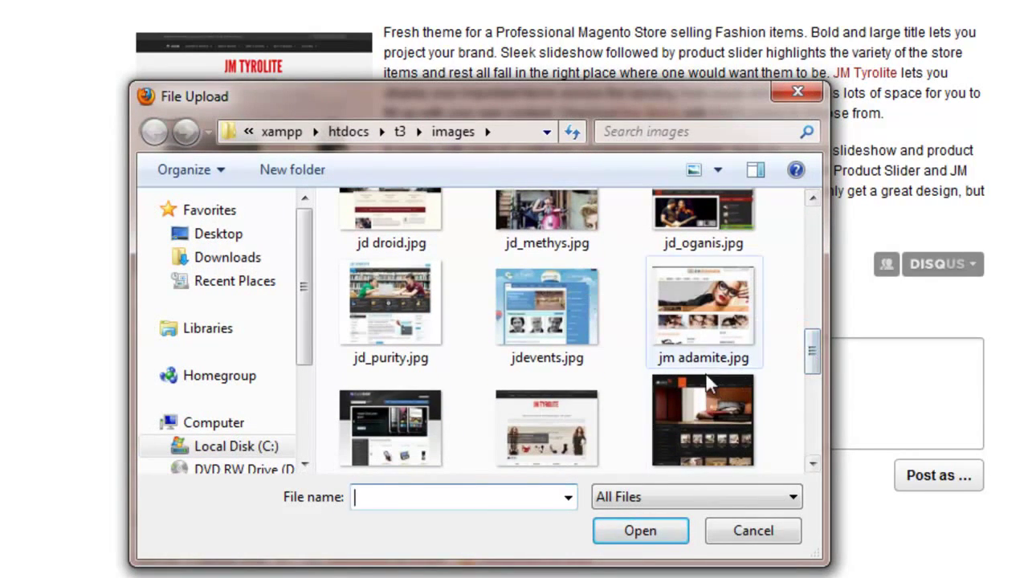
click(682, 371)
click(646, 527)
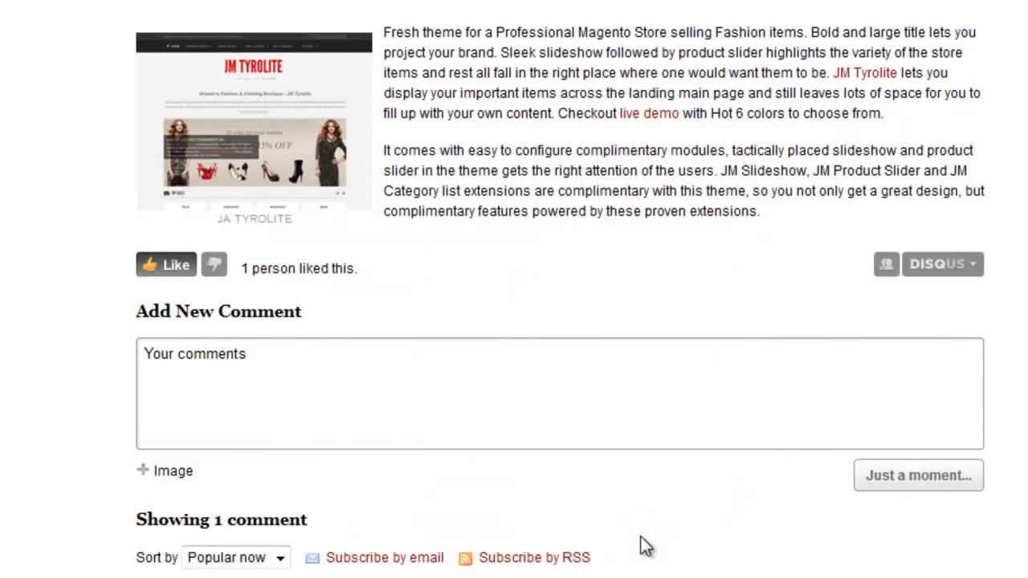
scroll(642, 537, down, 1)
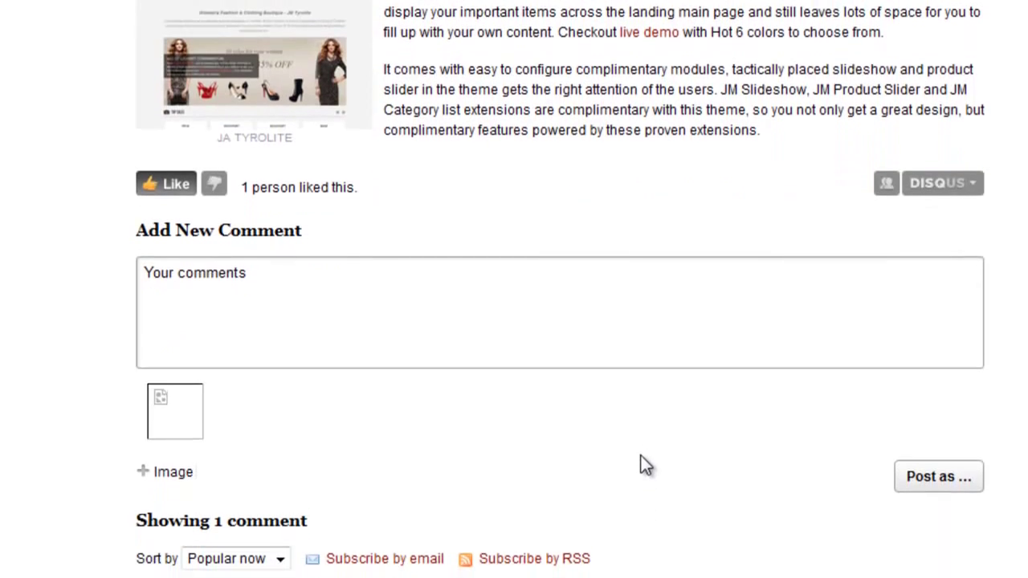
click(934, 474)
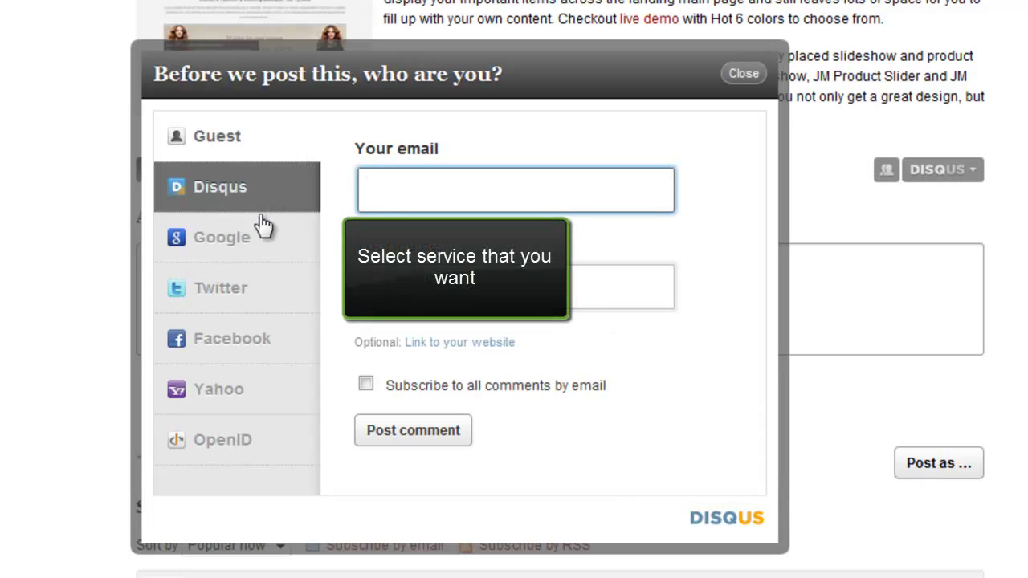
Step: Log in with a Disqus profile's username and password to post, then scroll to both comments
click(214, 193)
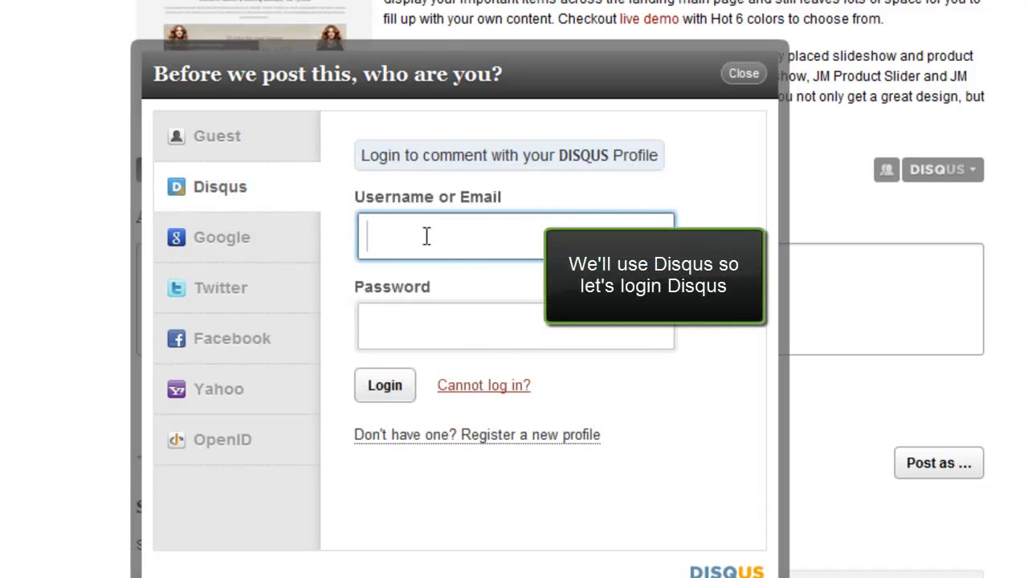
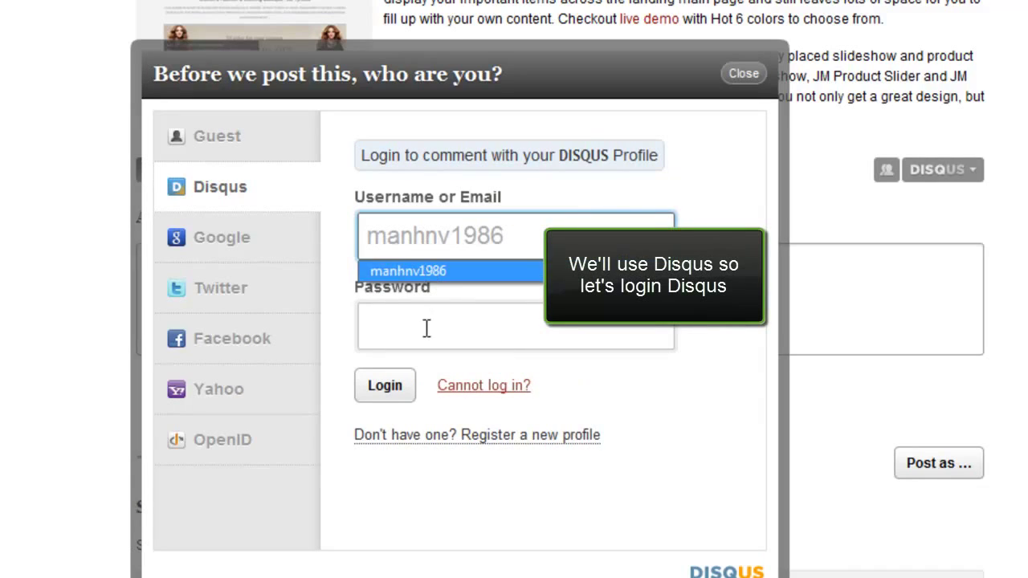
click(426, 331)
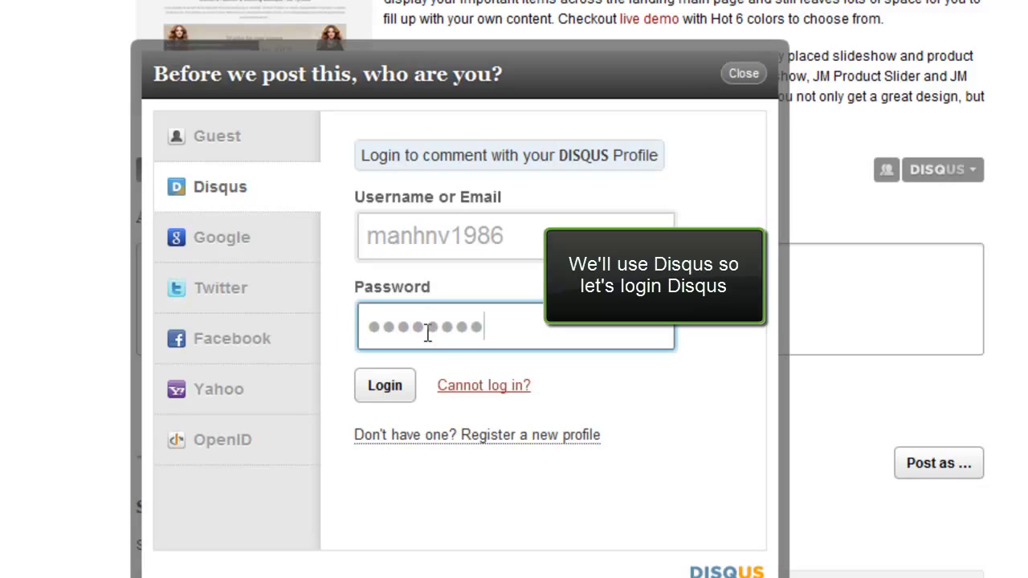
click(393, 387)
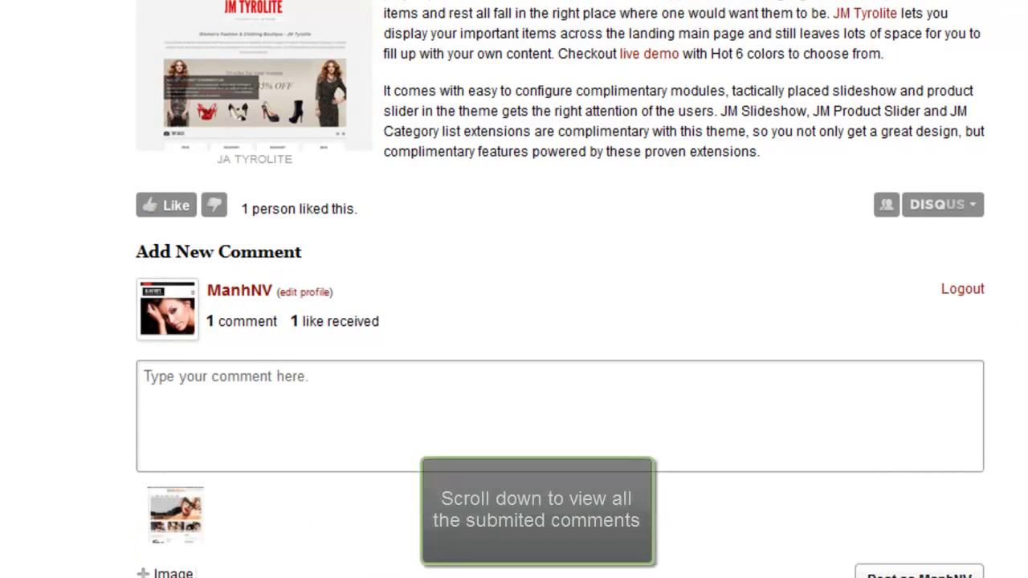
scroll(559, 321, down, 5)
scroll(559, 321, down, 4)
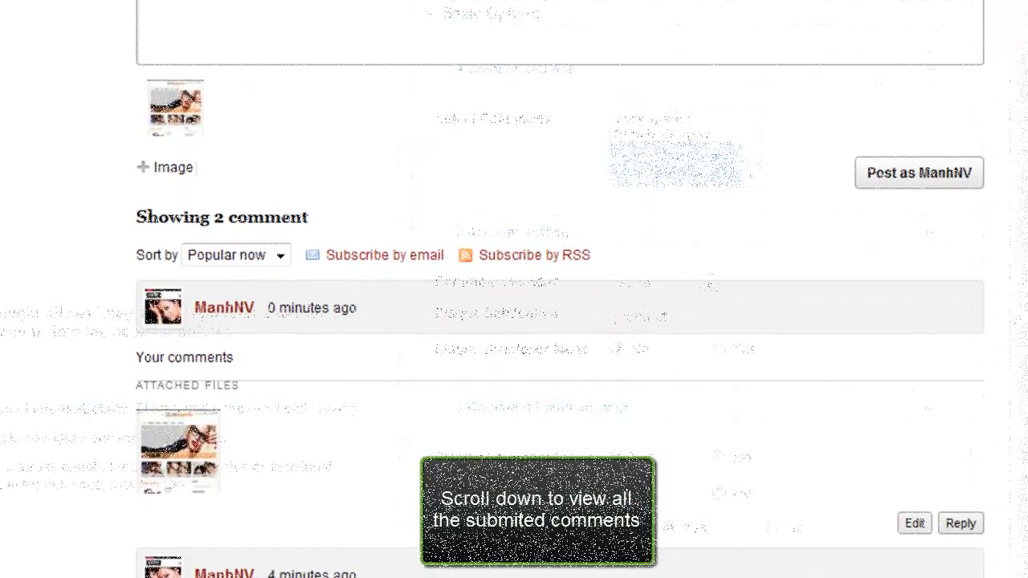
click(710, 284)
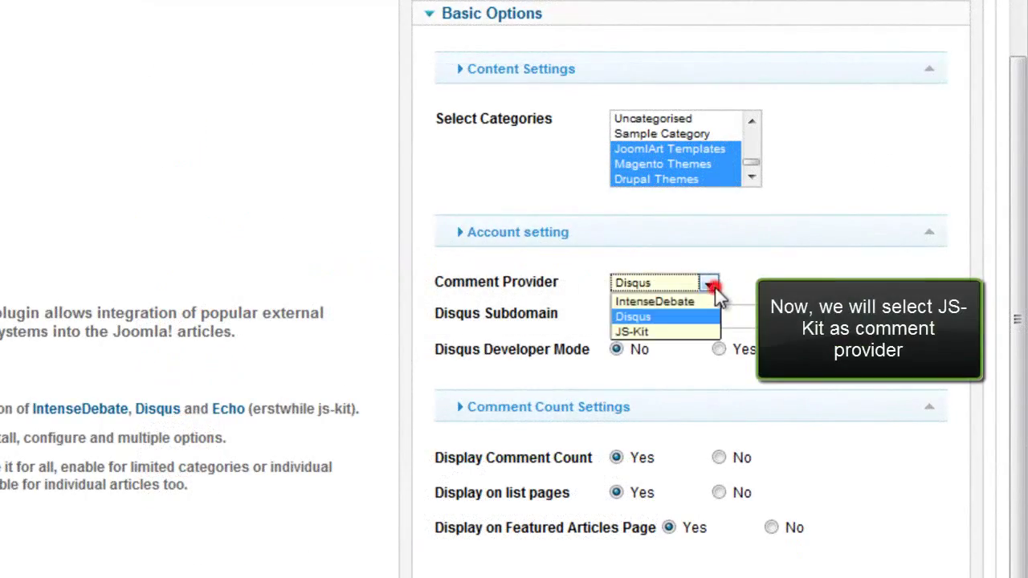
click(694, 330)
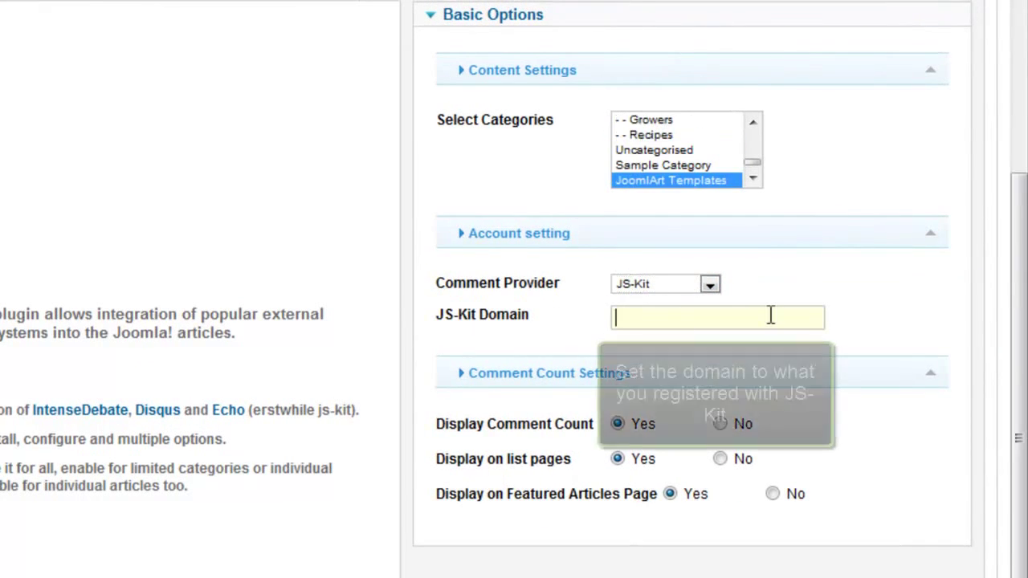
text(http://www.joomlart.com)
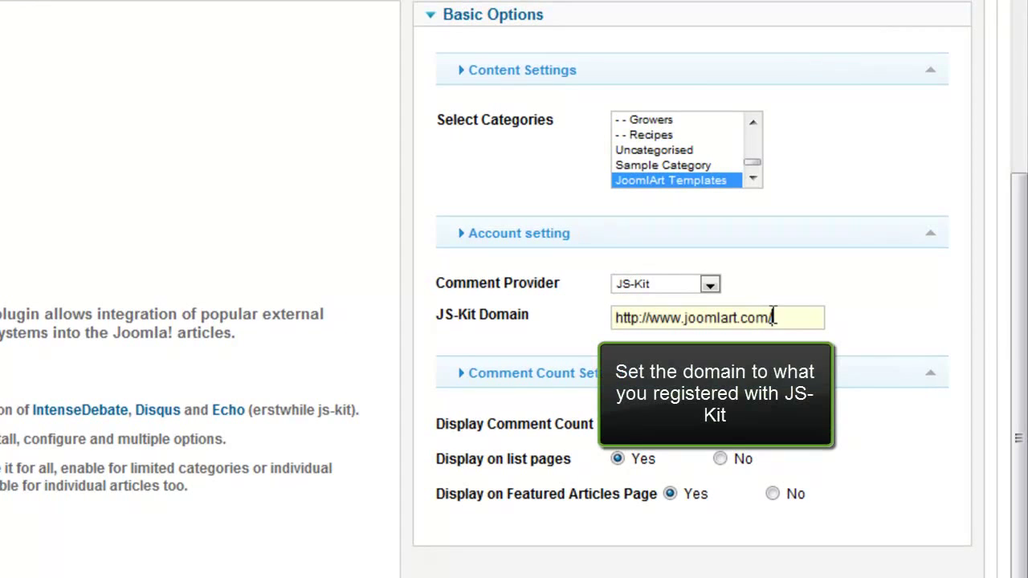
drag(1016, 316, 1013, 120)
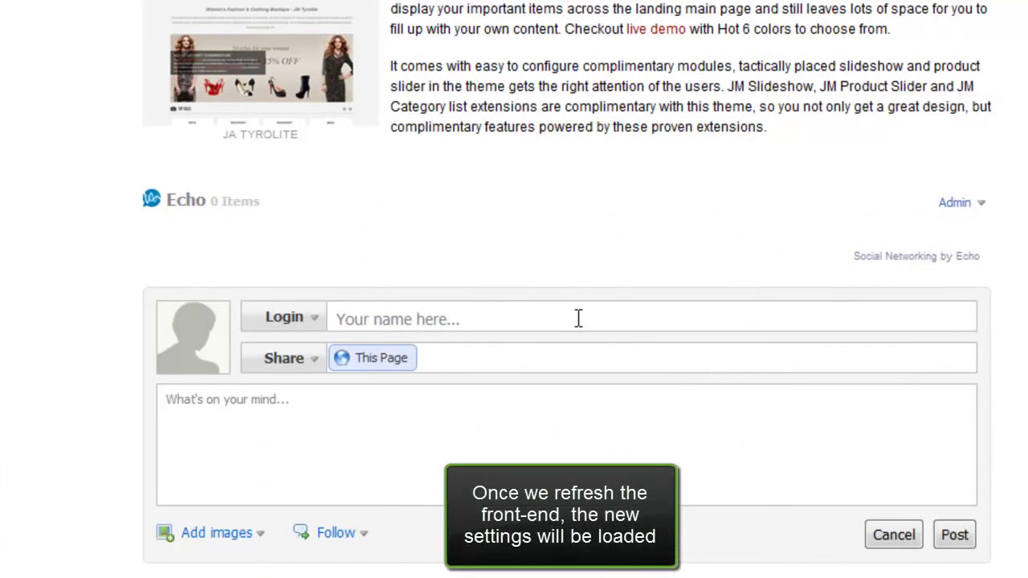
Step: Enter 'your name' as the commenter name and dismiss the JS-Kit login to comment as a guest
text(your name)
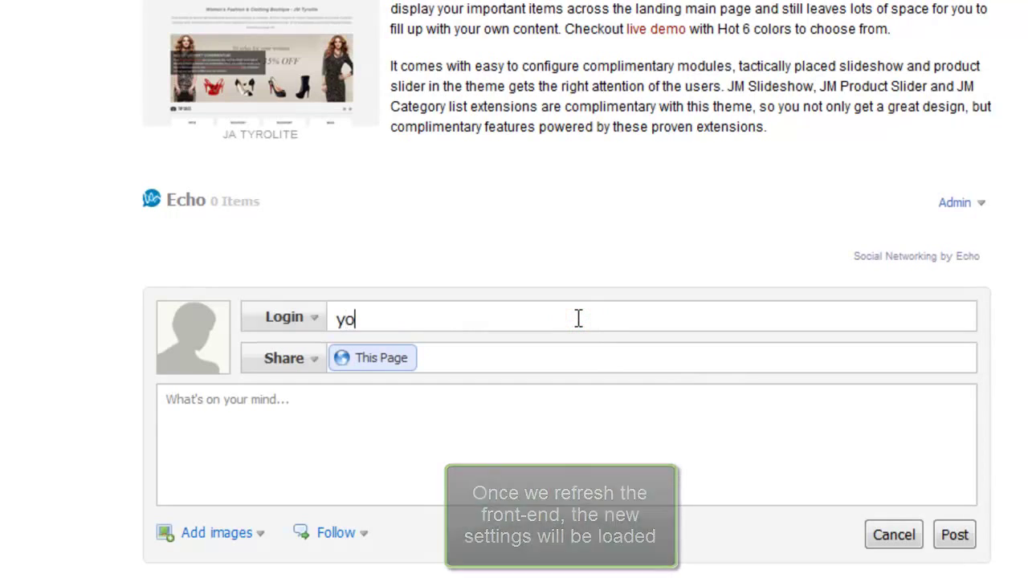
click(298, 321)
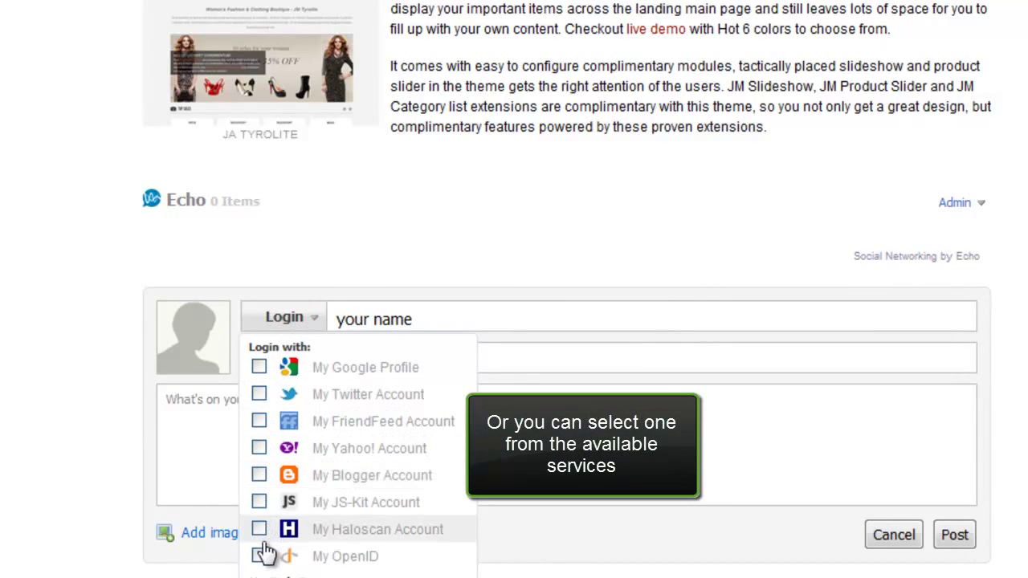
click(260, 503)
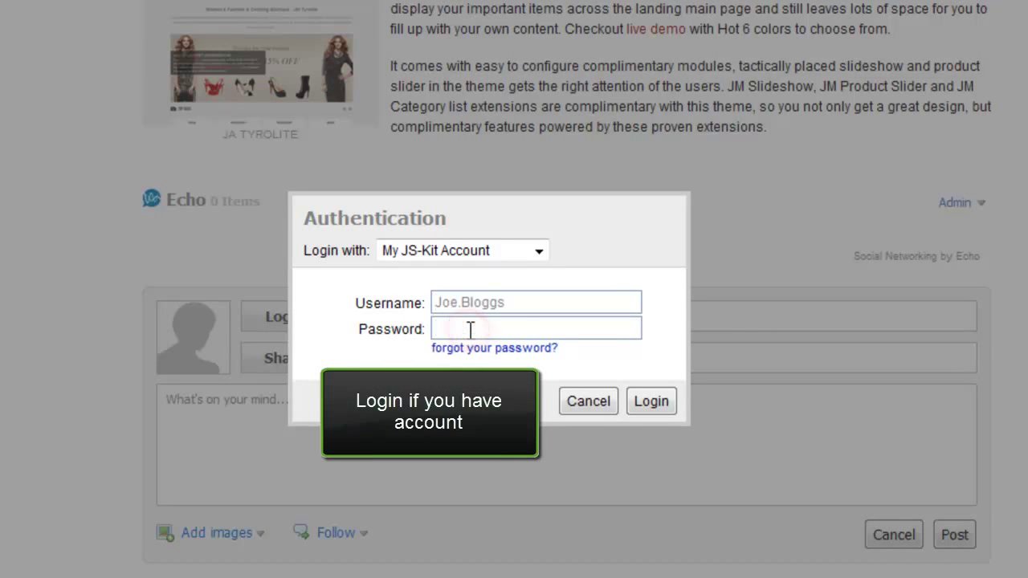
click(607, 399)
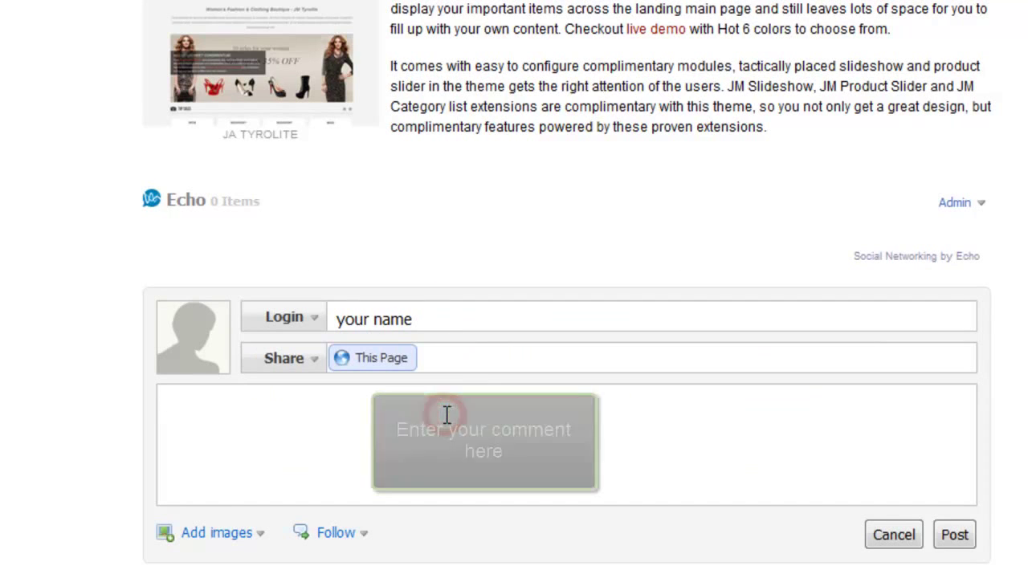
Step: Write the comment 'your comments' in the Echo form and post it
text(your comments)
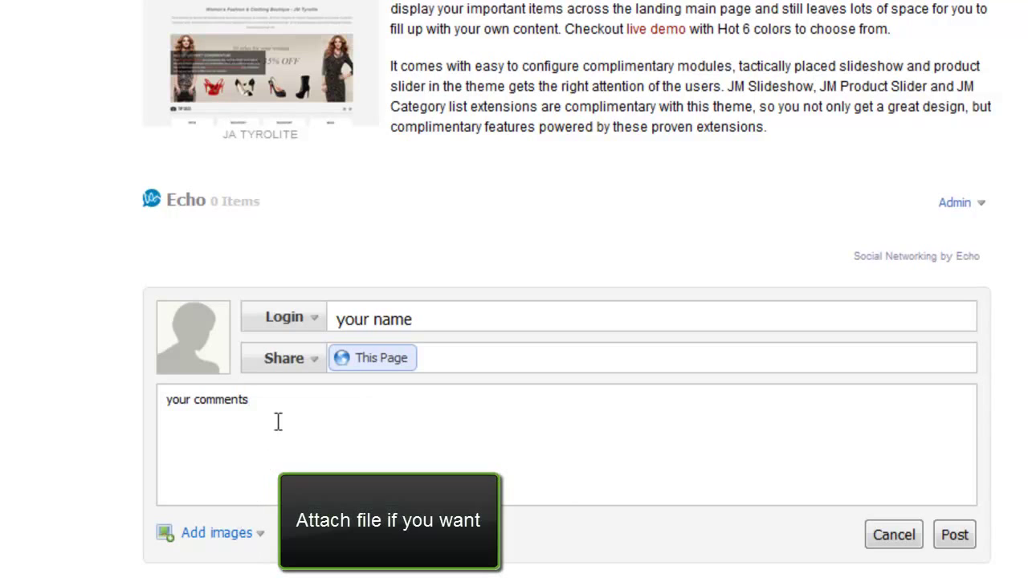
click(304, 361)
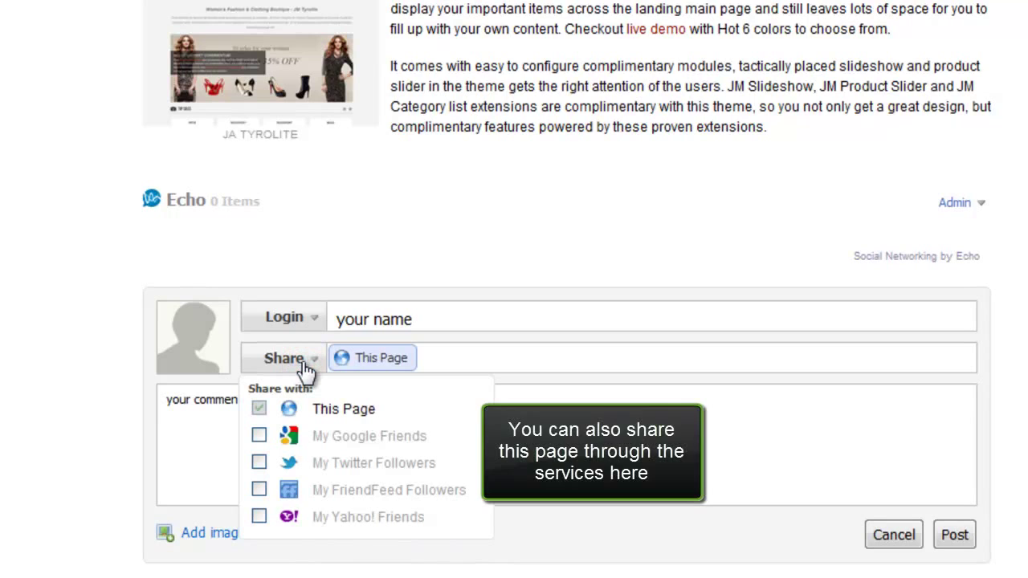
click(304, 363)
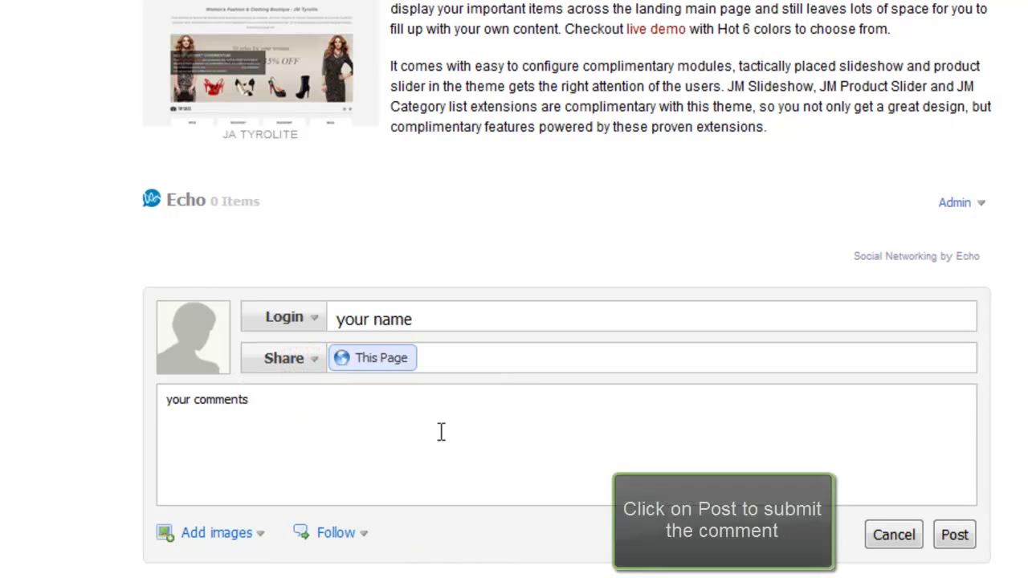
click(955, 536)
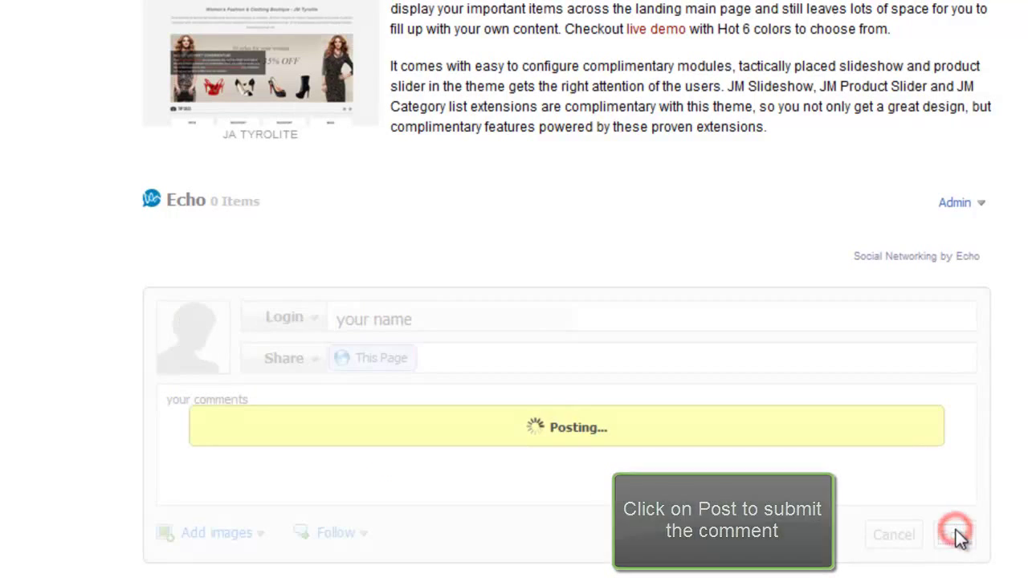